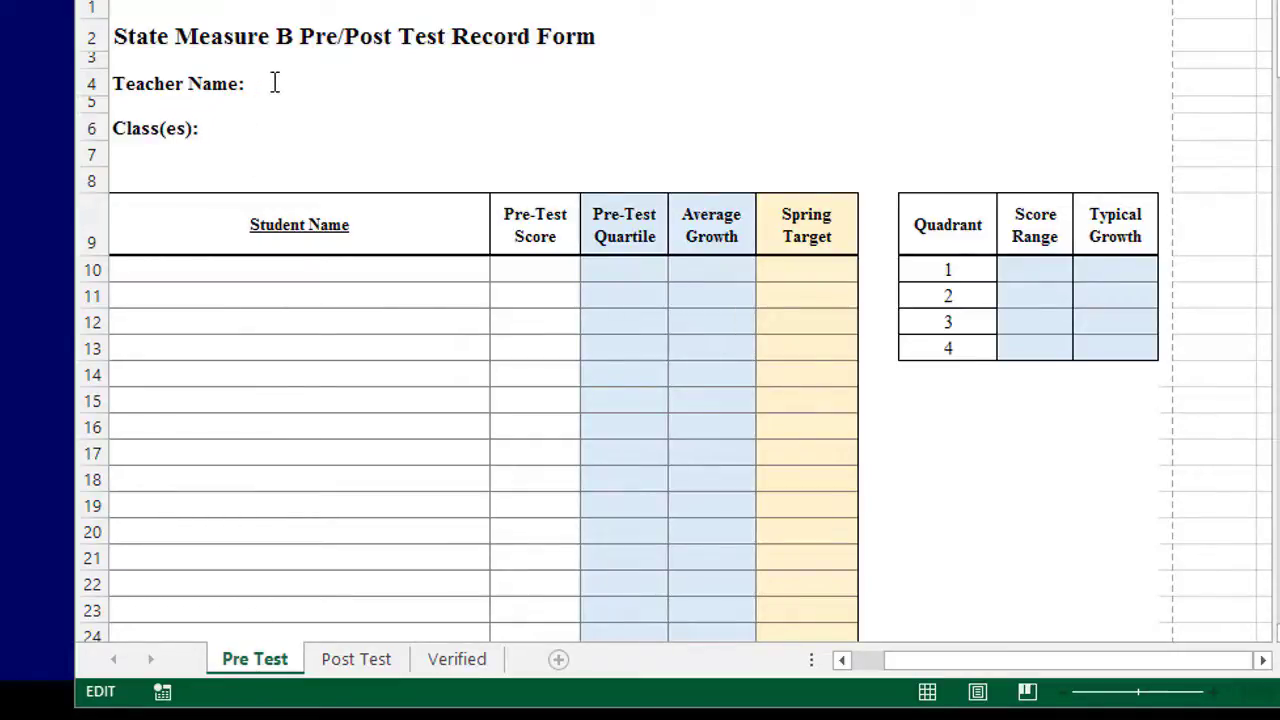
# Step: Enter the teacher's name and the class 'Science Grade 6 Periods 1 & 4', then save the form
pyautogui.doubleClick(274, 83)
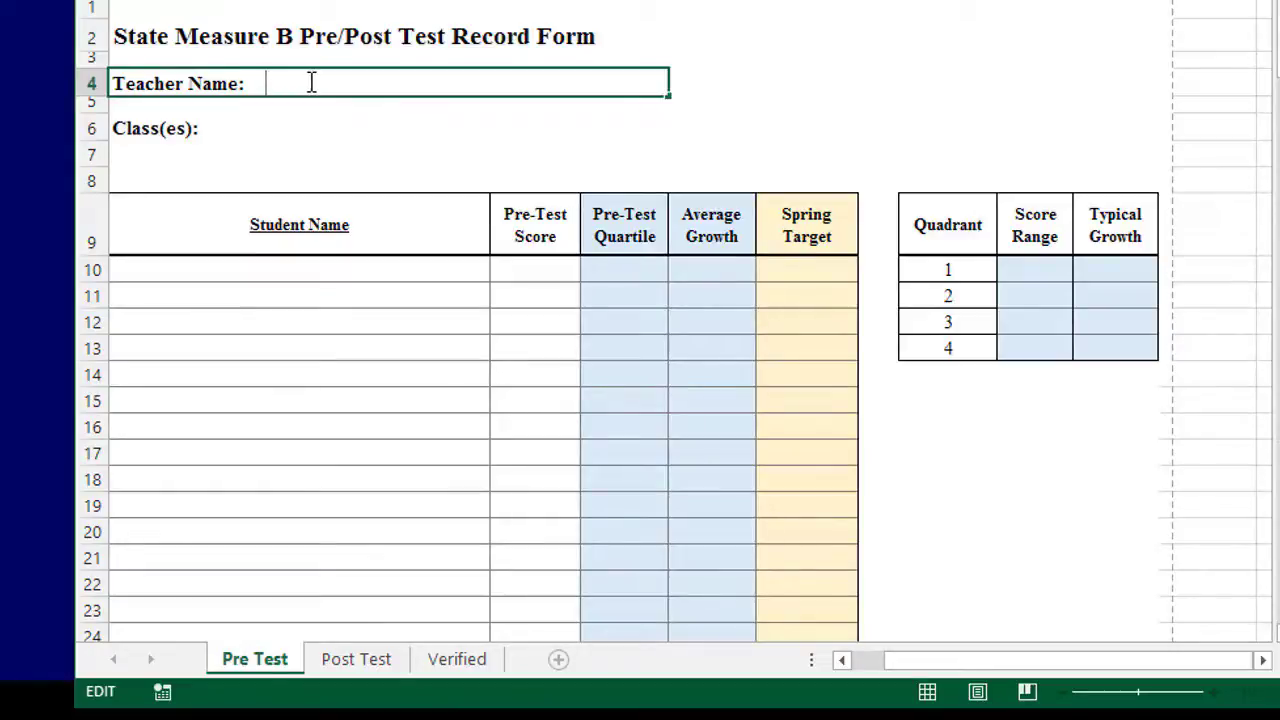
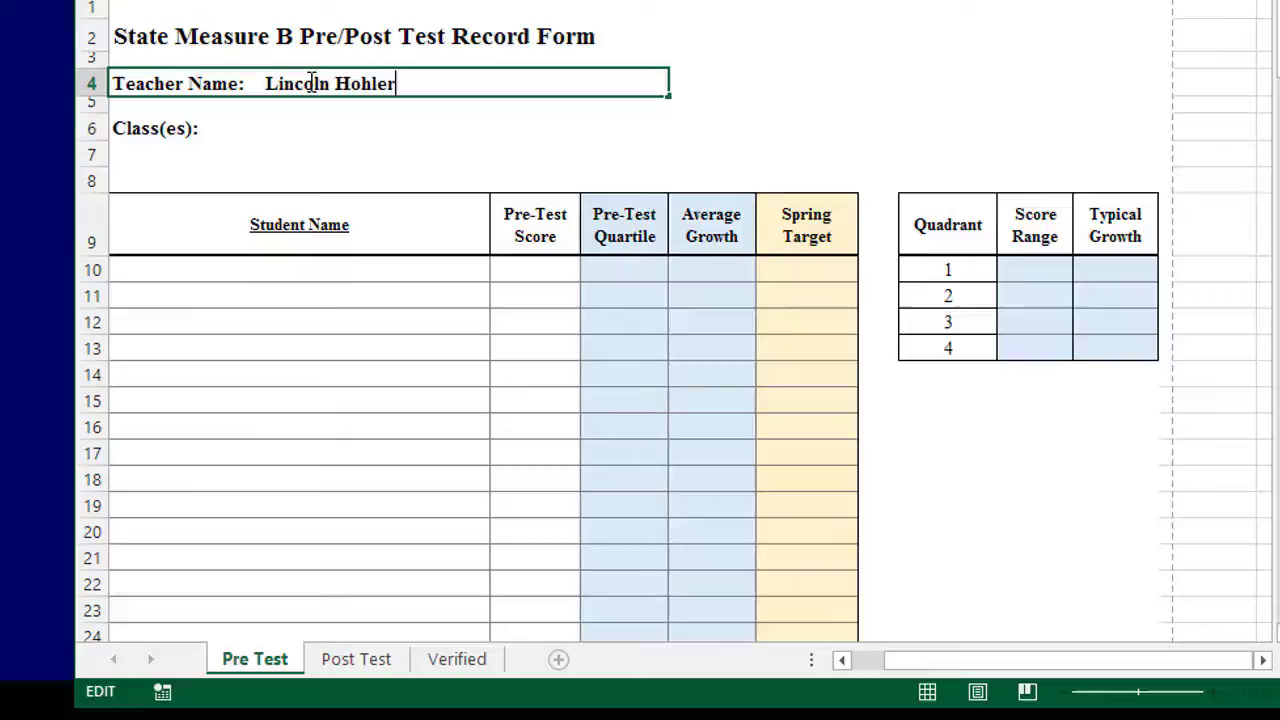
pyautogui.doubleClick(257, 128)
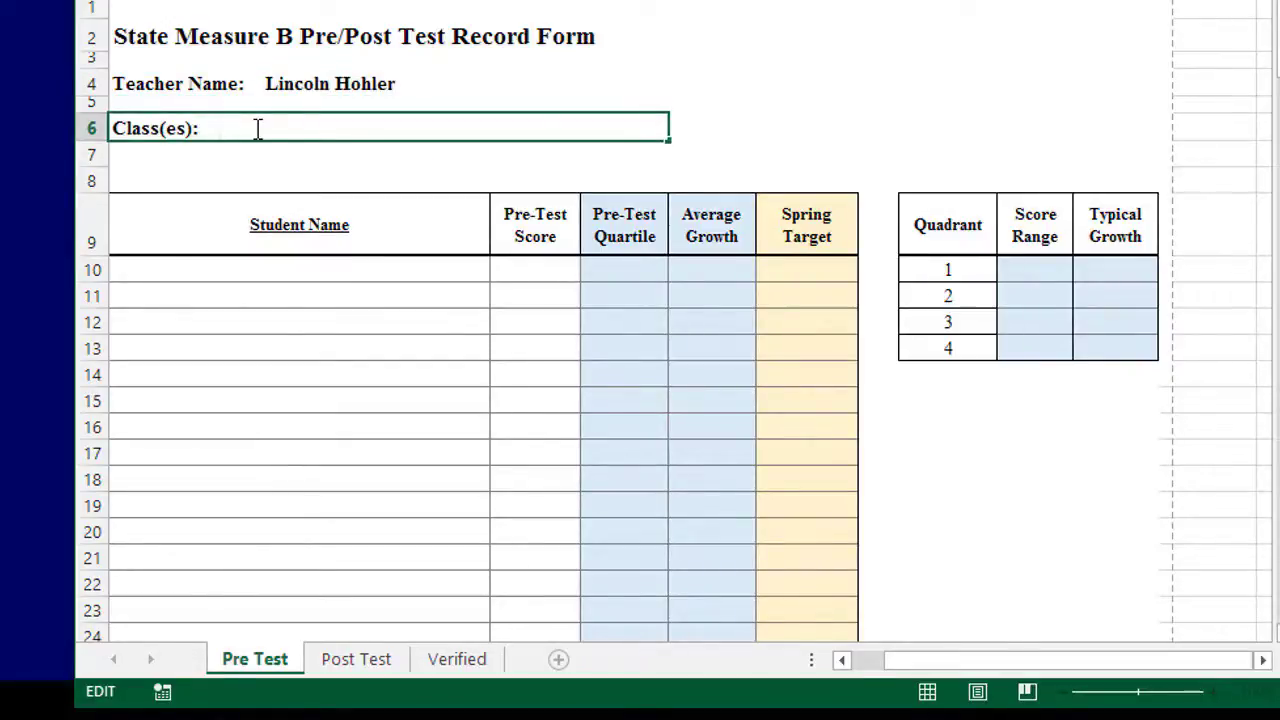
pyautogui.write('Science Grade 6')
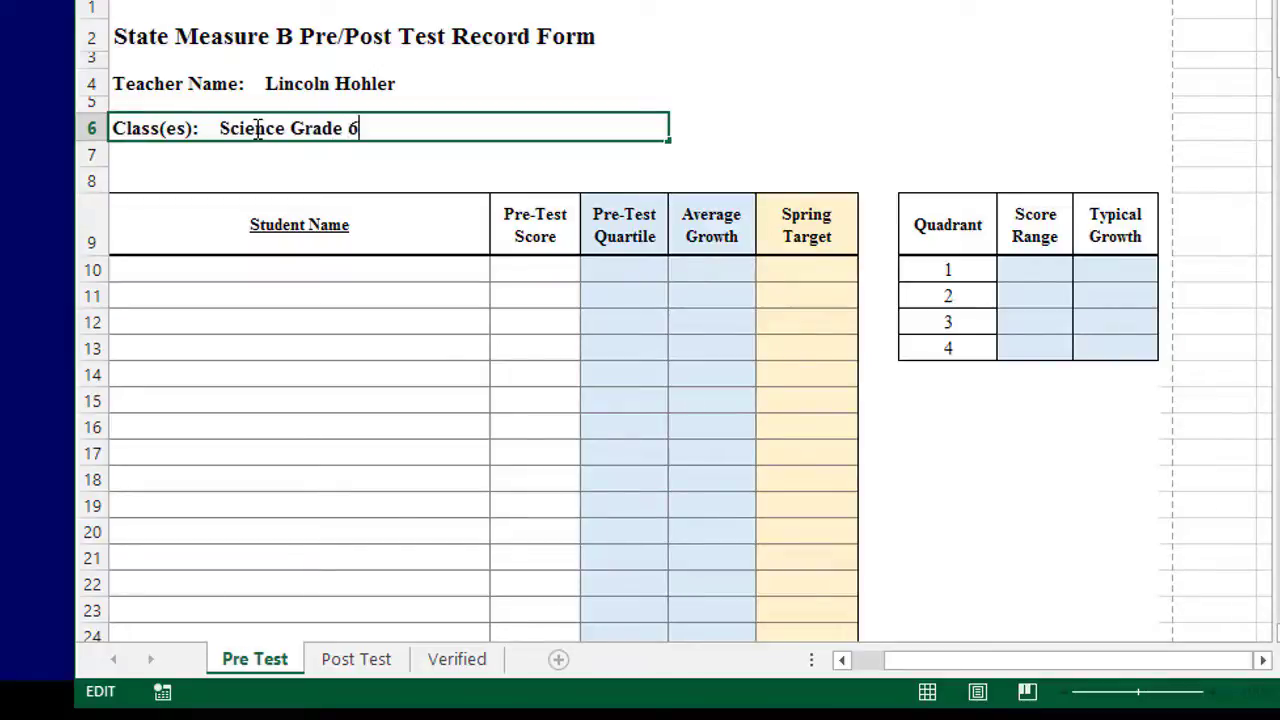
pyautogui.write('Periods')
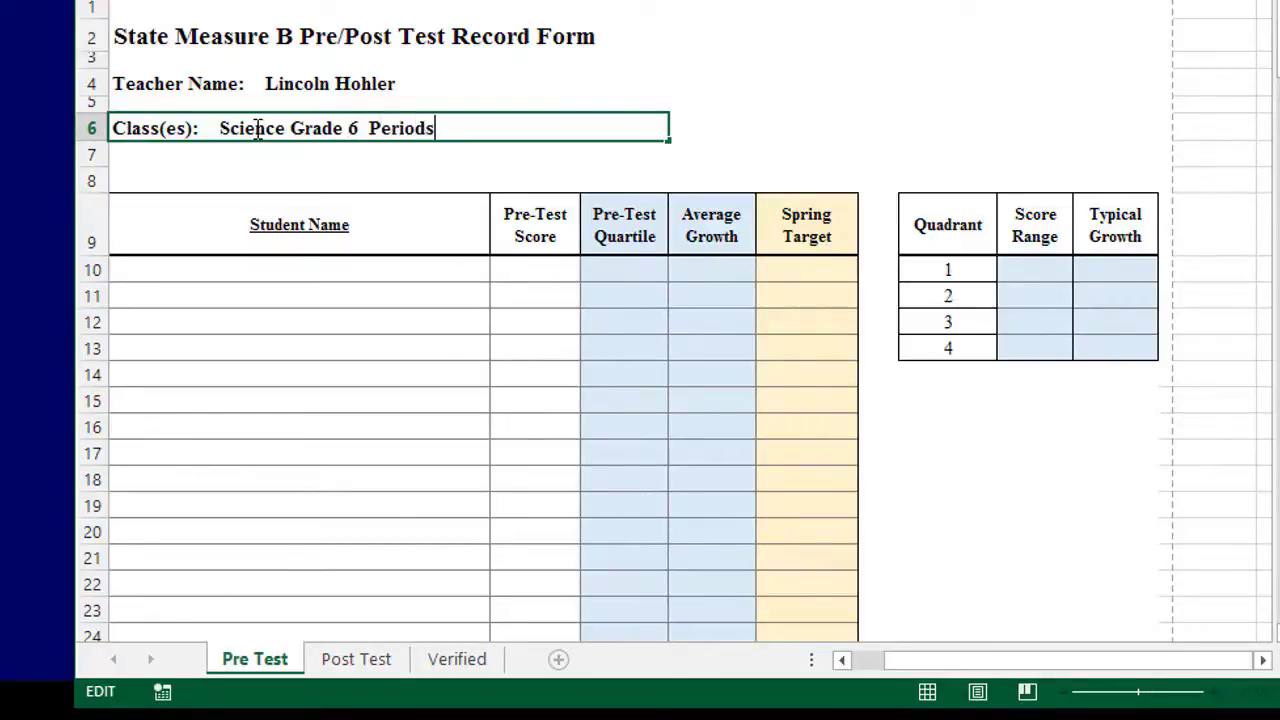
pyautogui.write(' 1 & 4')
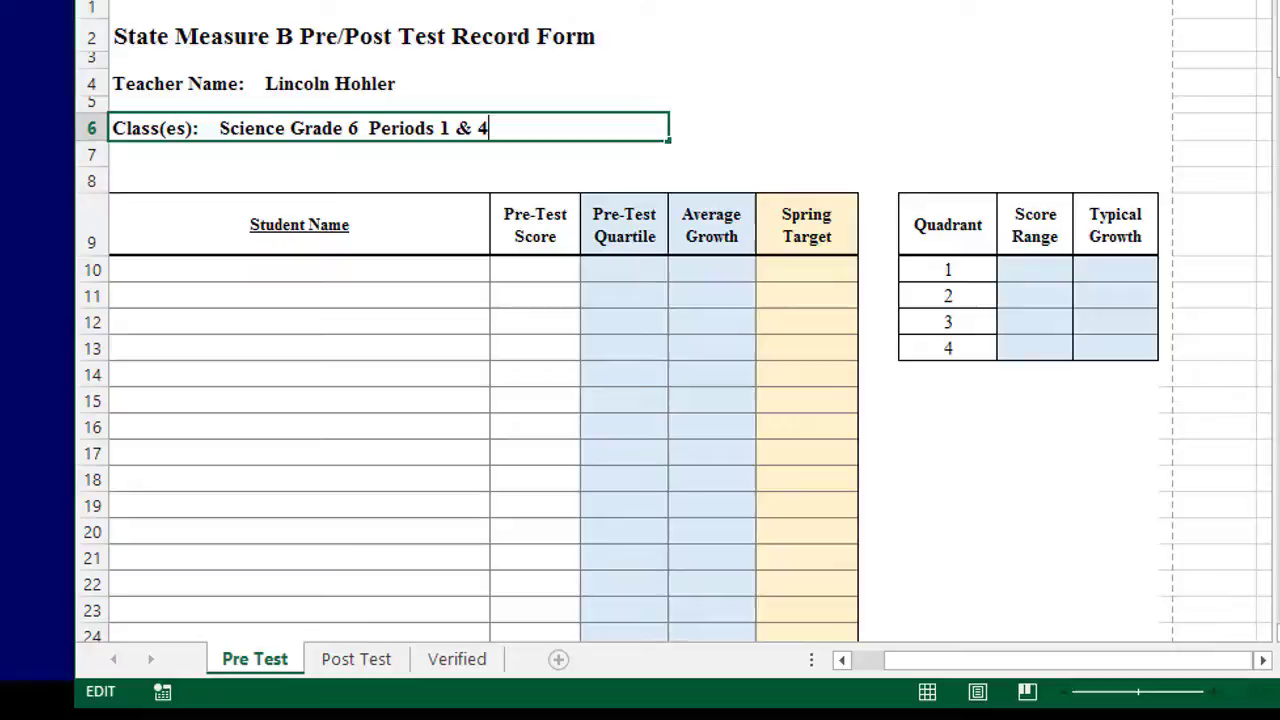
pyautogui.hotkey('ctrl', 's')
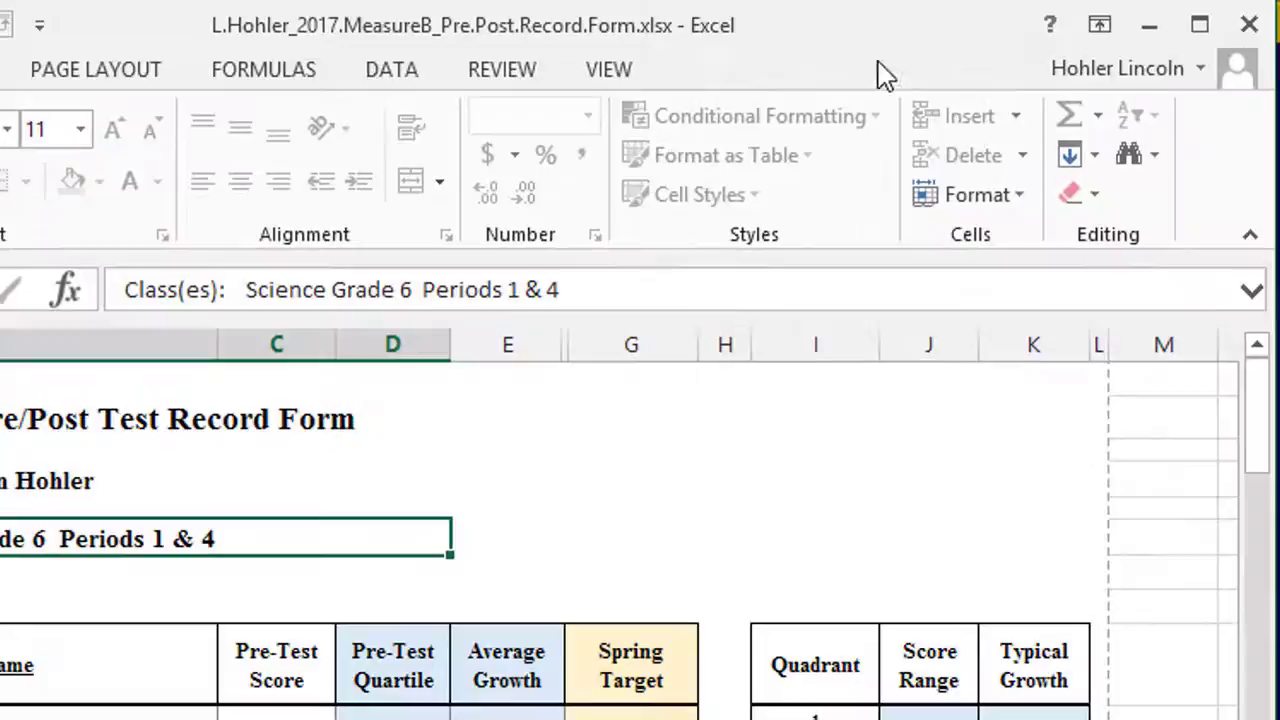
# Step: Set Excel aside and open DPAS II Quadrant Growth Tables, scrolling to Science: Grade 6
pyautogui.click(1149, 27)
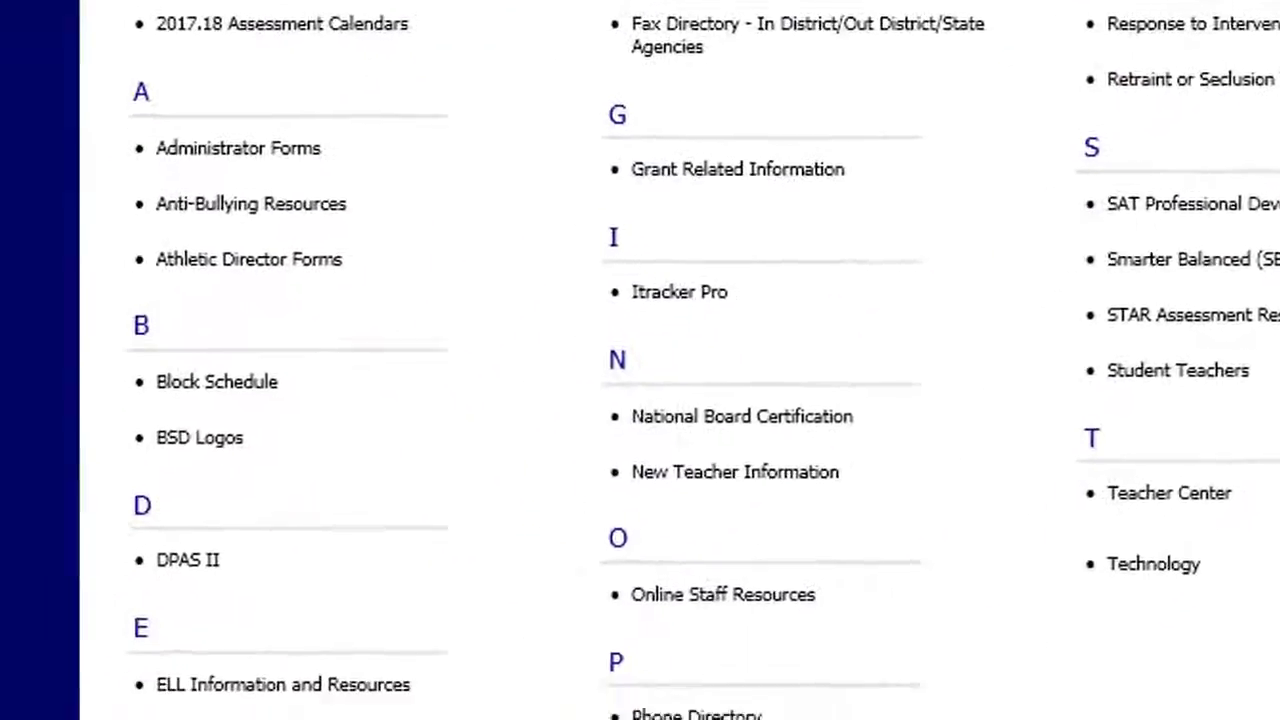
pyautogui.click(193, 562)
pyautogui.scroll(5, 189, 580)
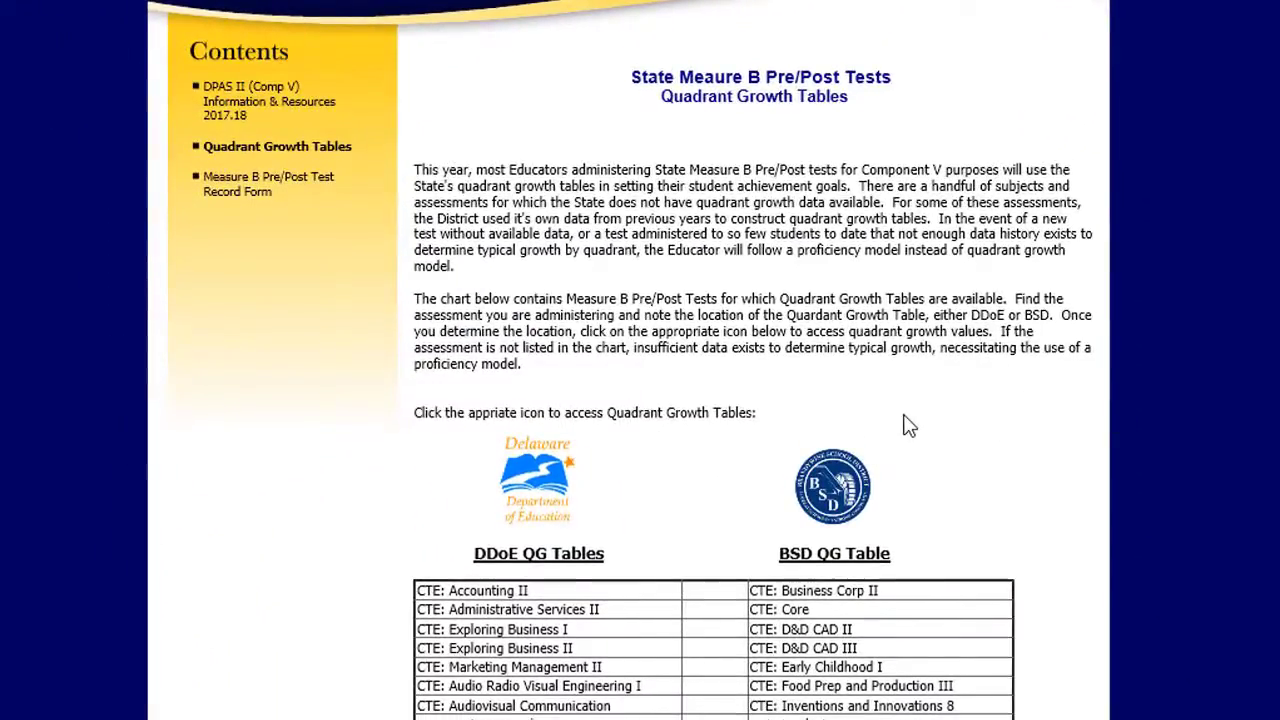
pyautogui.scroll(-2, 905, 425)
pyautogui.scroll(-1, 905, 425)
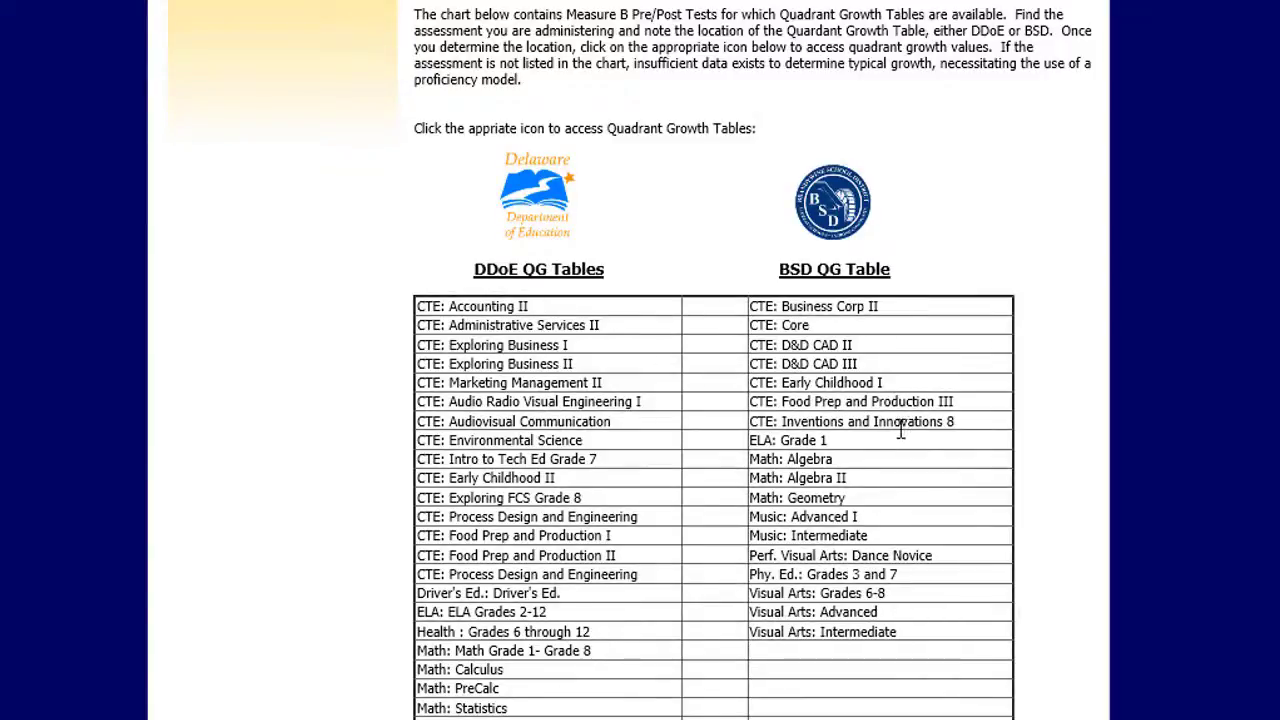
pyautogui.scroll(-2, 1044, 444)
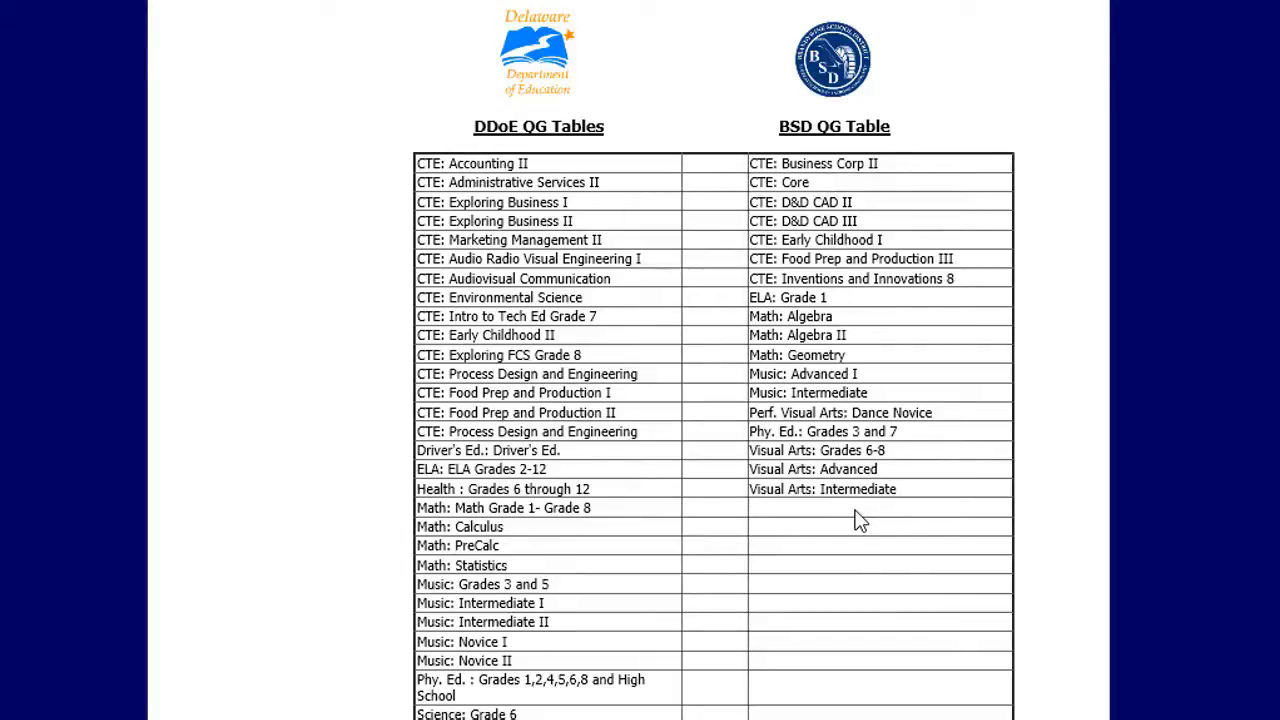
pyautogui.scroll(-5, 860, 520)
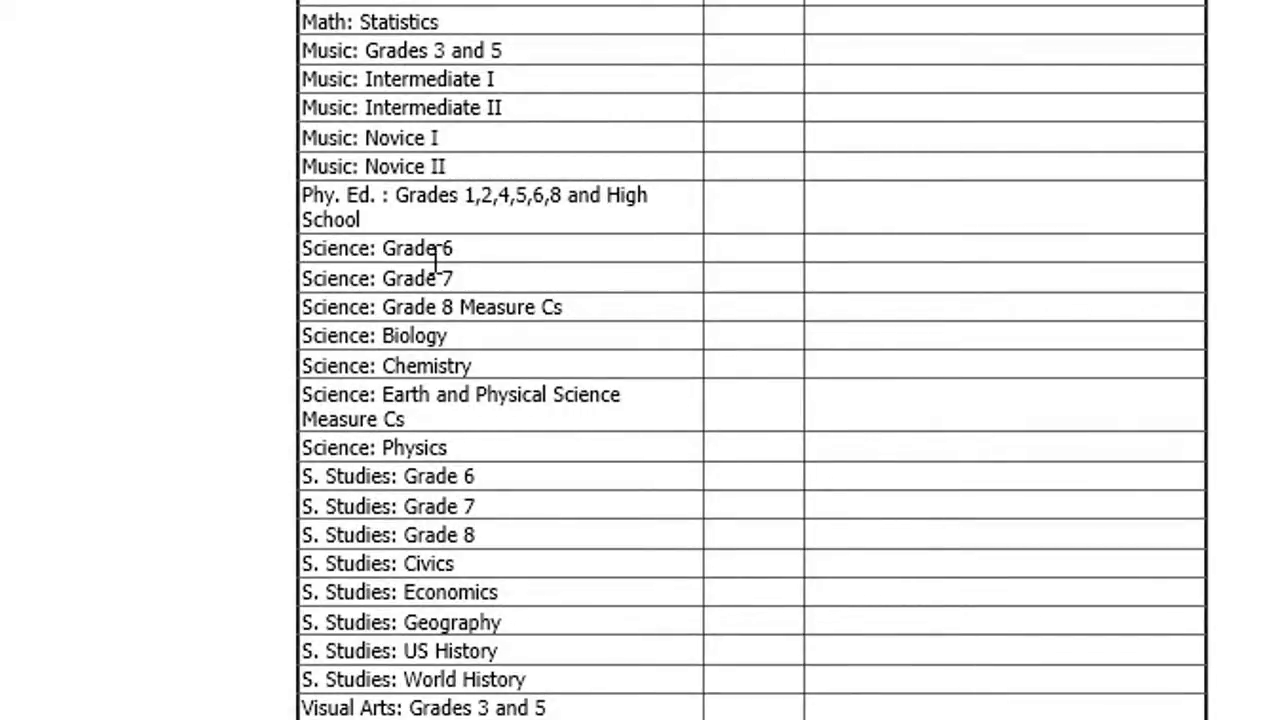
pyautogui.scroll(10, 498, 301)
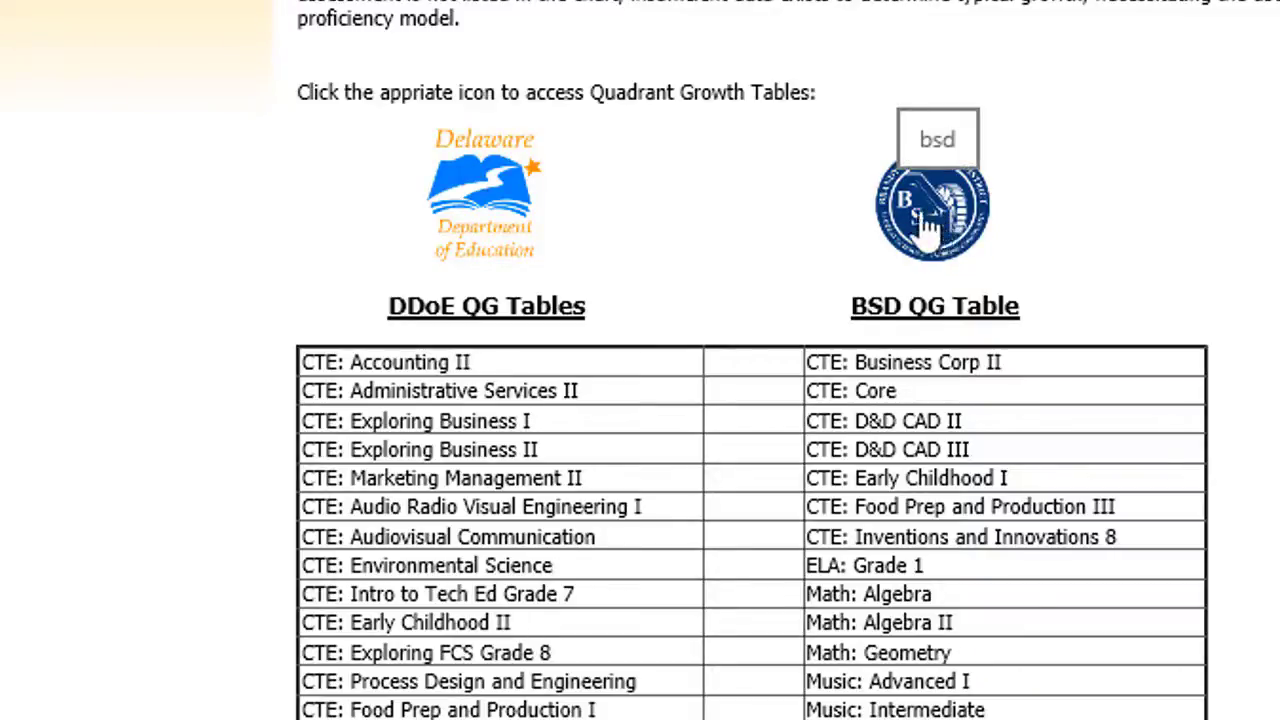
# Step: Go to the Delaware DOE Measure B one-pager form and choose Science as the subject
pyautogui.click(485, 212)
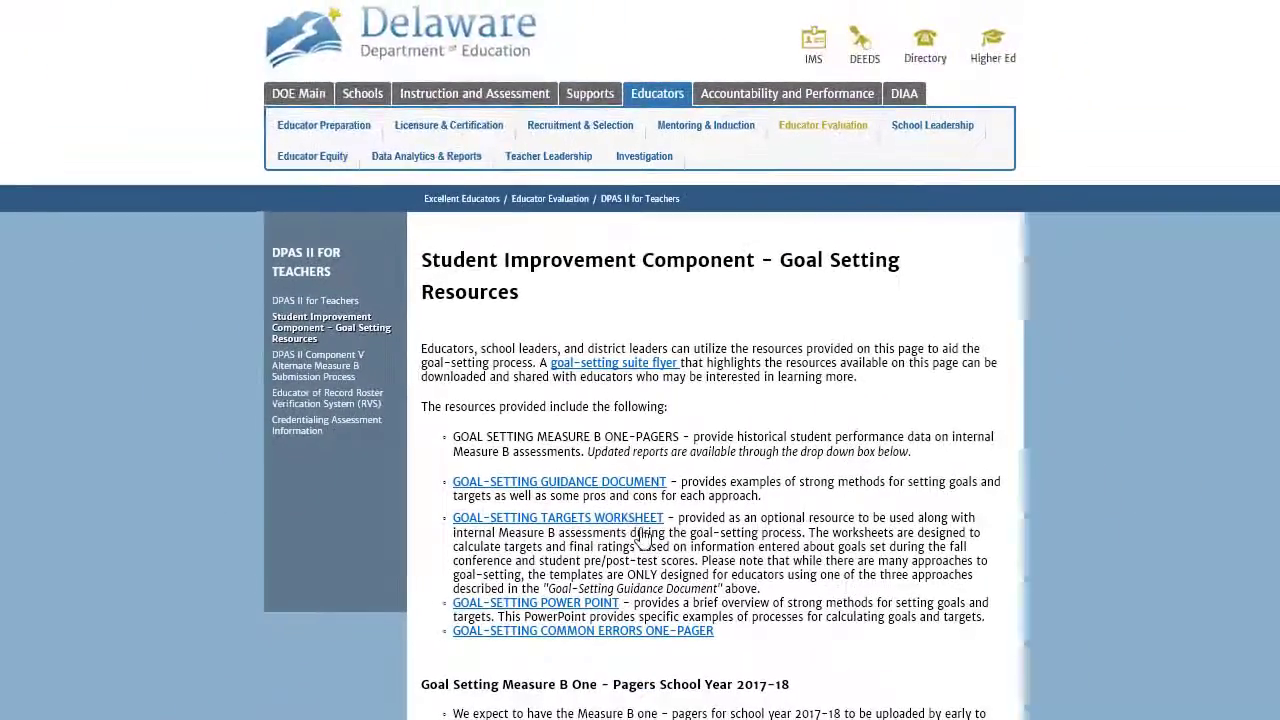
pyautogui.scroll(-4, 848, 582)
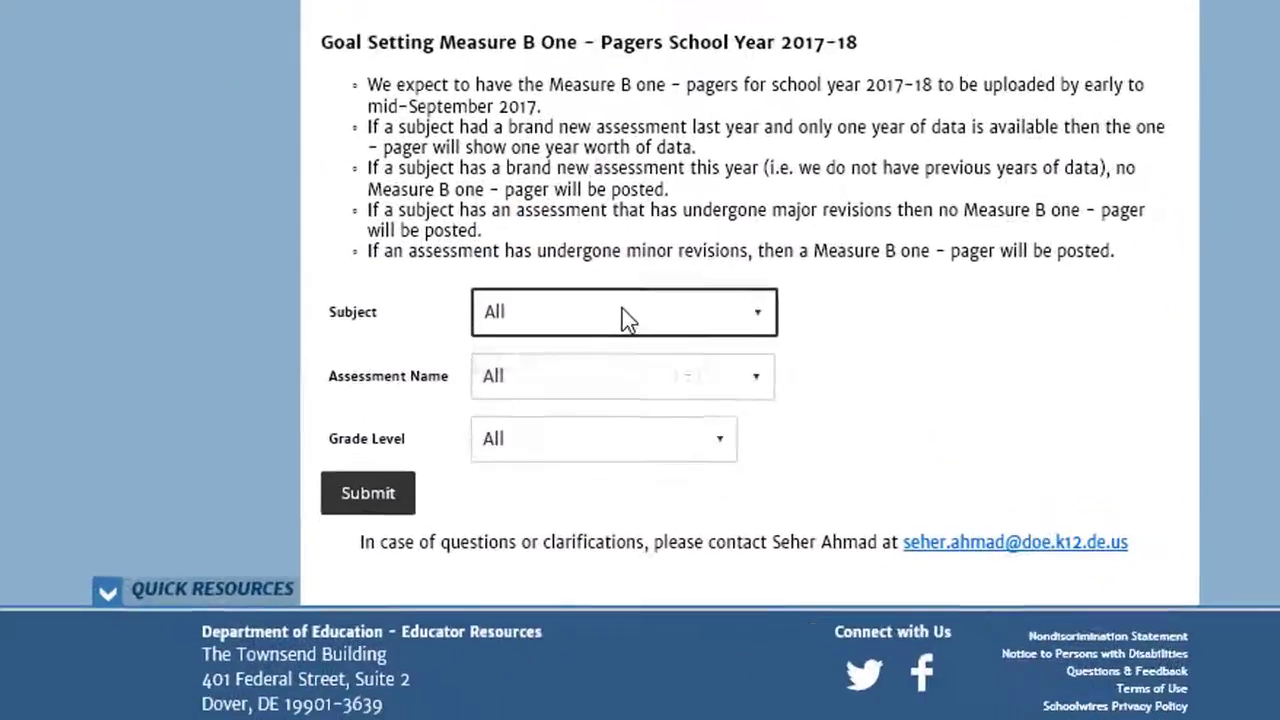
pyautogui.click(625, 503)
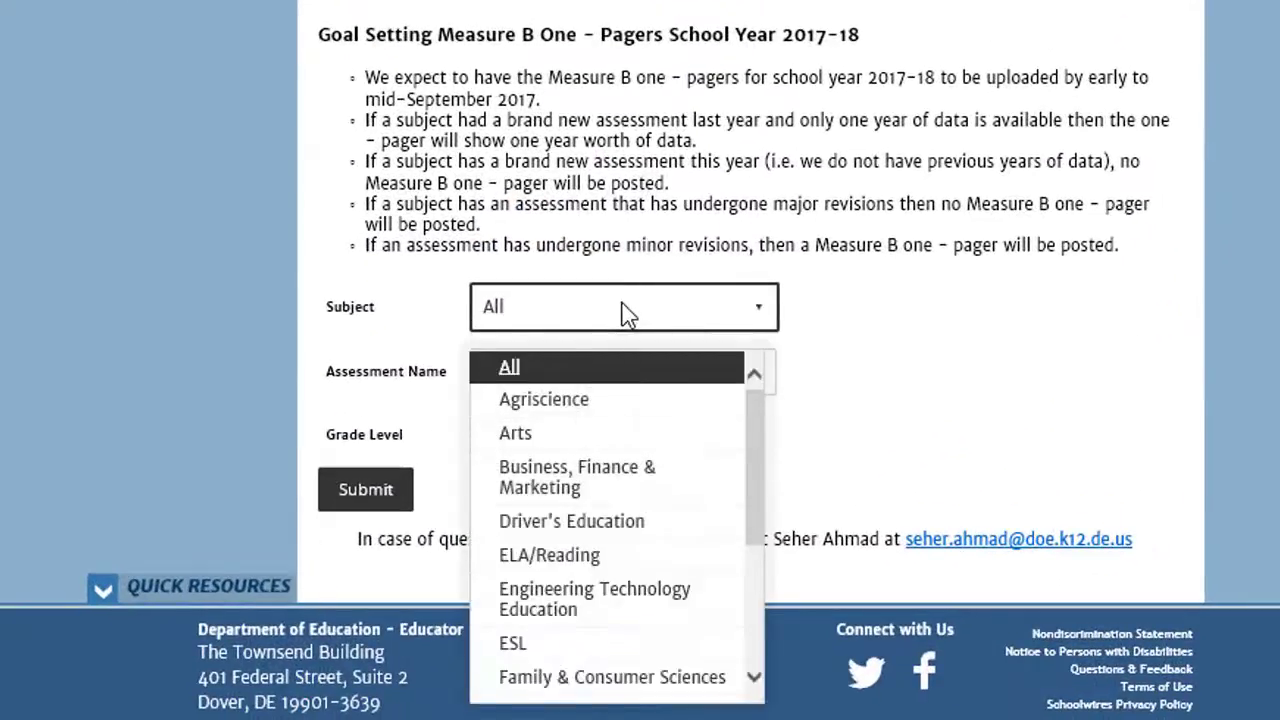
pyautogui.moveTo(760, 443); pyautogui.dragTo(752, 565)
pyautogui.click(530, 585)
# Step: Set Assessment Name to Science Grade 6 and Grade Level to Grade 6, then submit
pyautogui.click(573, 368)
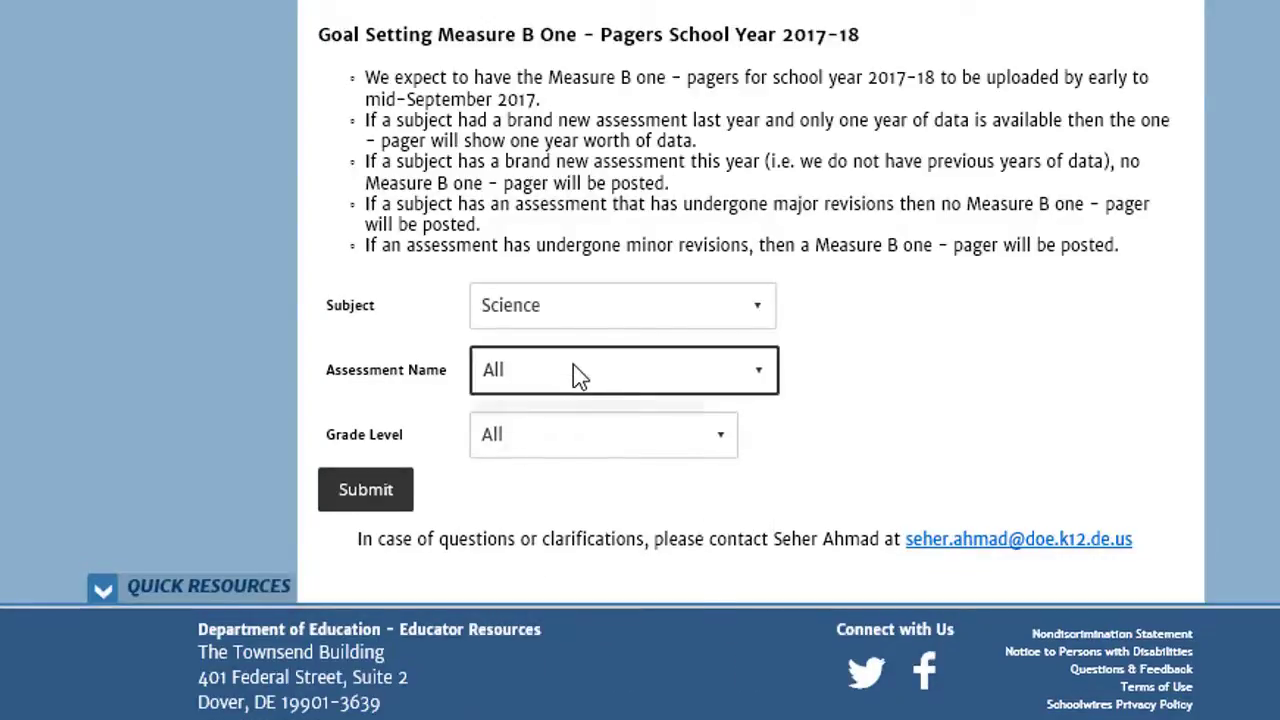
pyautogui.moveTo(757, 477); pyautogui.dragTo(749, 689)
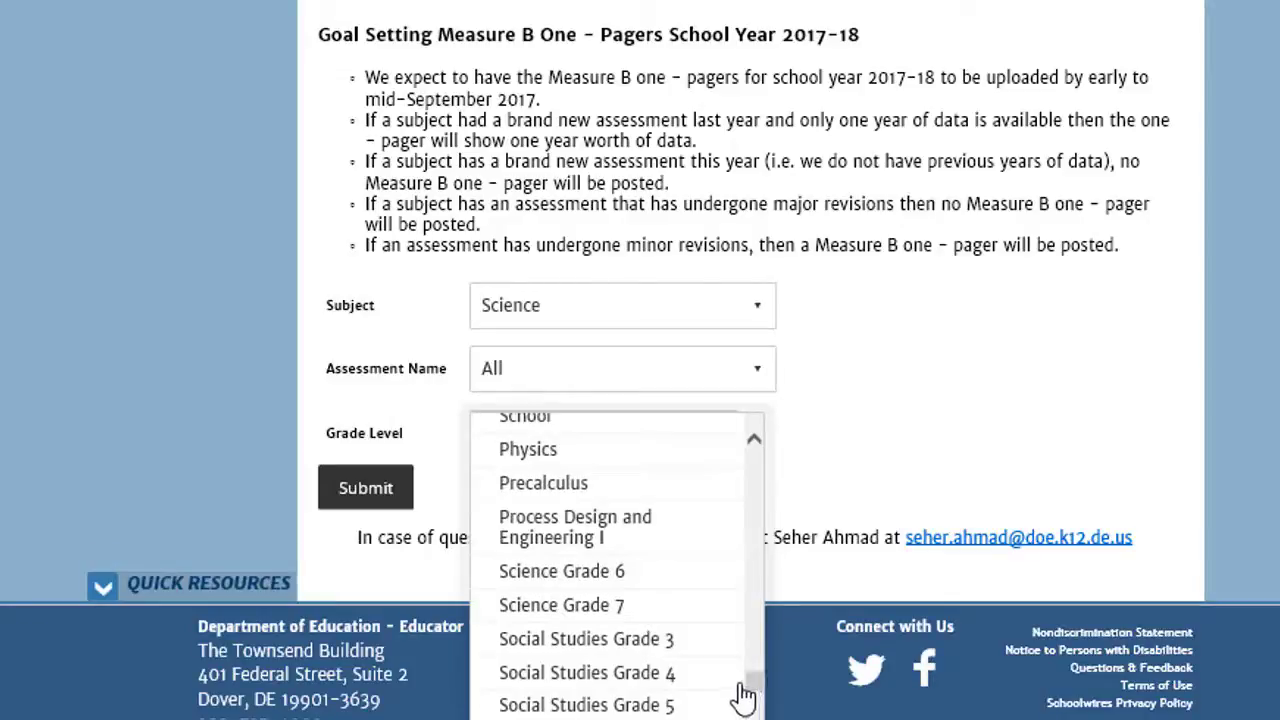
pyautogui.click(515, 570)
pyautogui.click(540, 447)
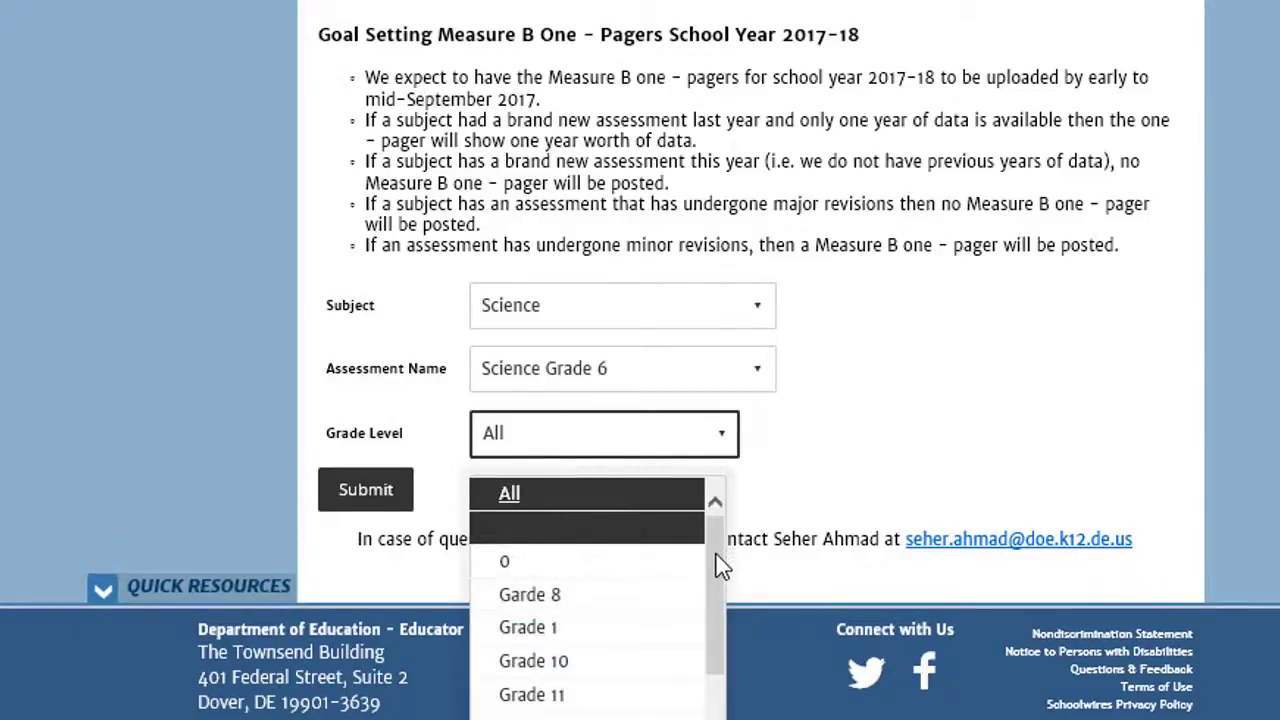
pyautogui.moveTo(723, 563); pyautogui.dragTo(714, 651)
pyautogui.click(563, 694)
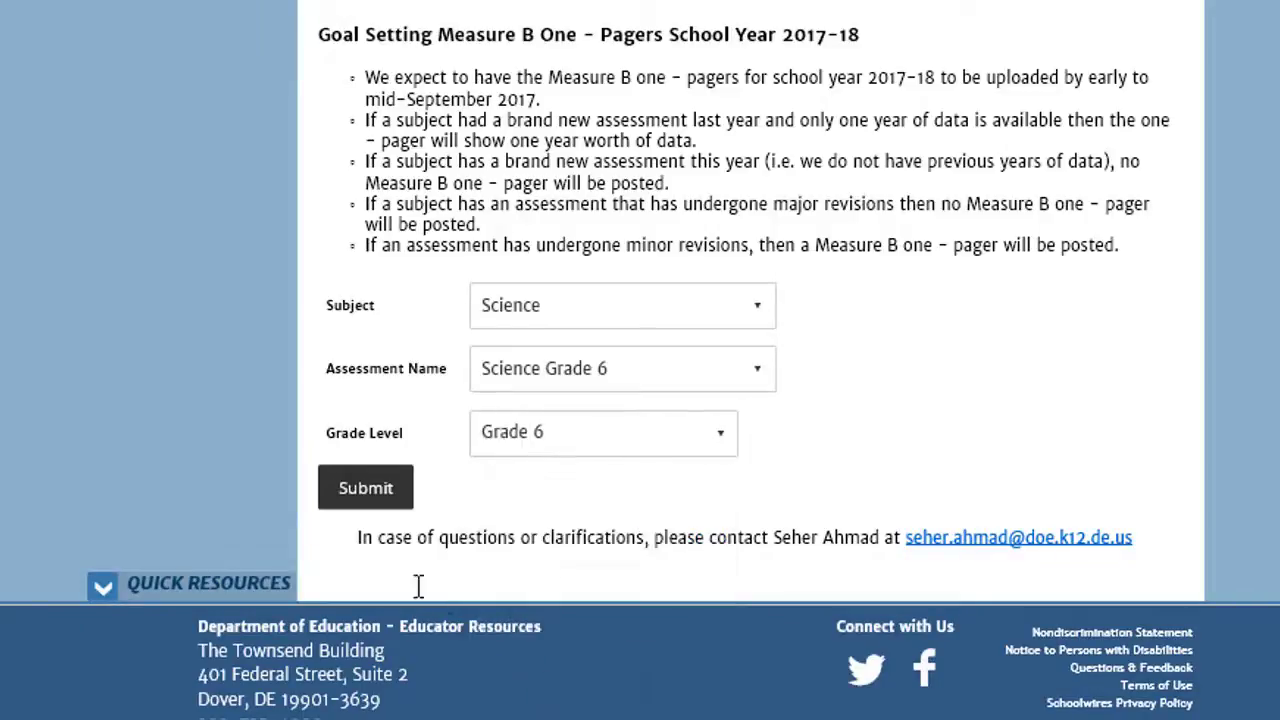
pyautogui.click(365, 495)
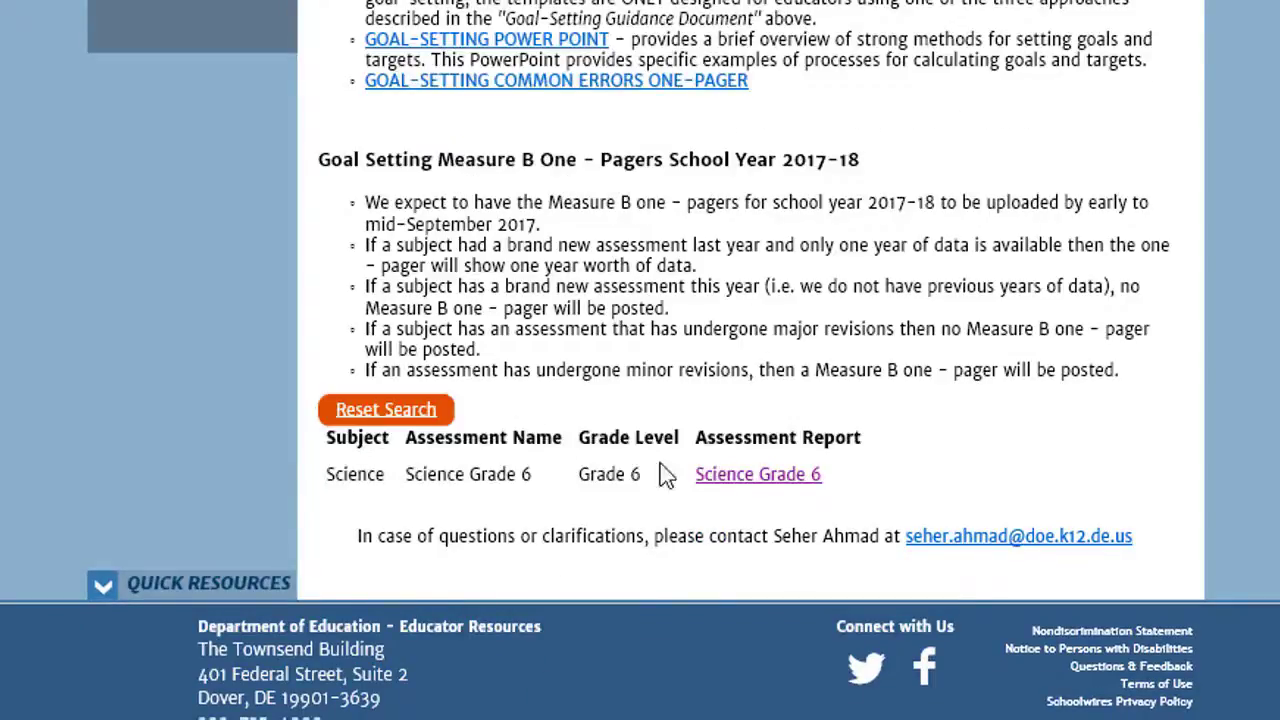
# Step: Open the Science Grade 6 one-pager report to view its Average Gain
pyautogui.click(778, 485)
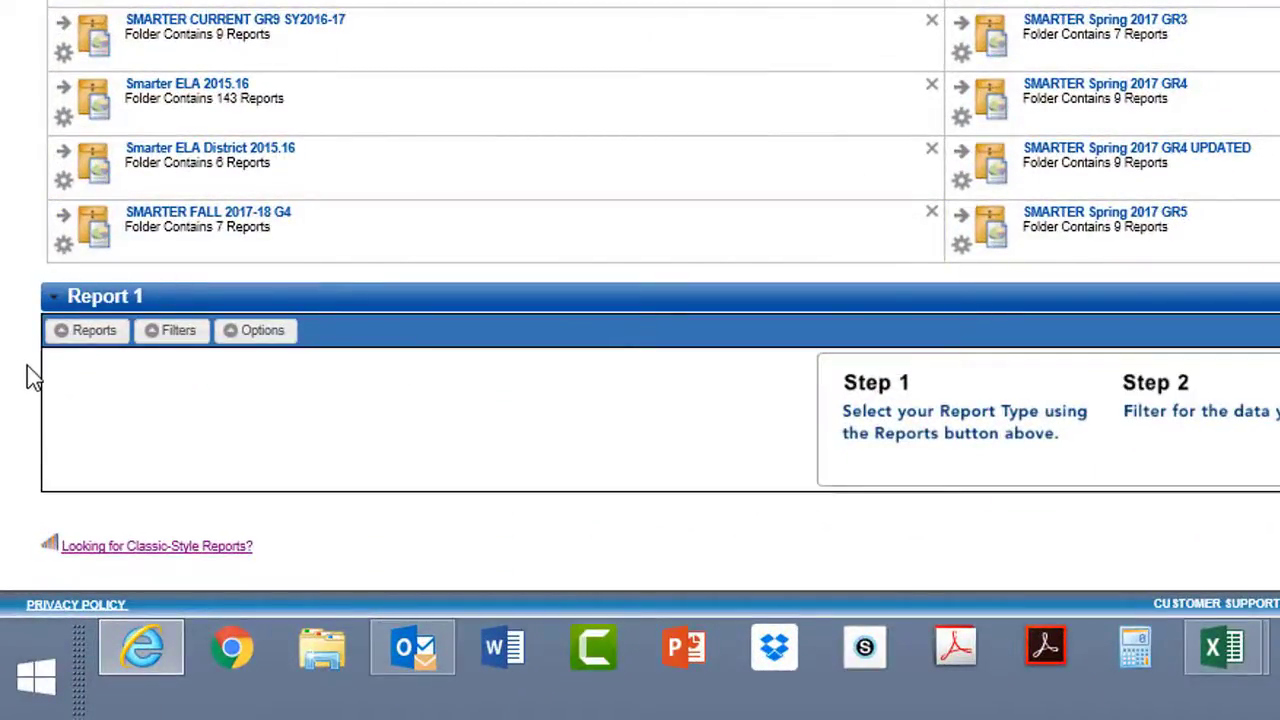
# Step: Run a PerformanceTRACKER Assessment Scores report filtered to the Pre-Test series
pyautogui.click(91, 338)
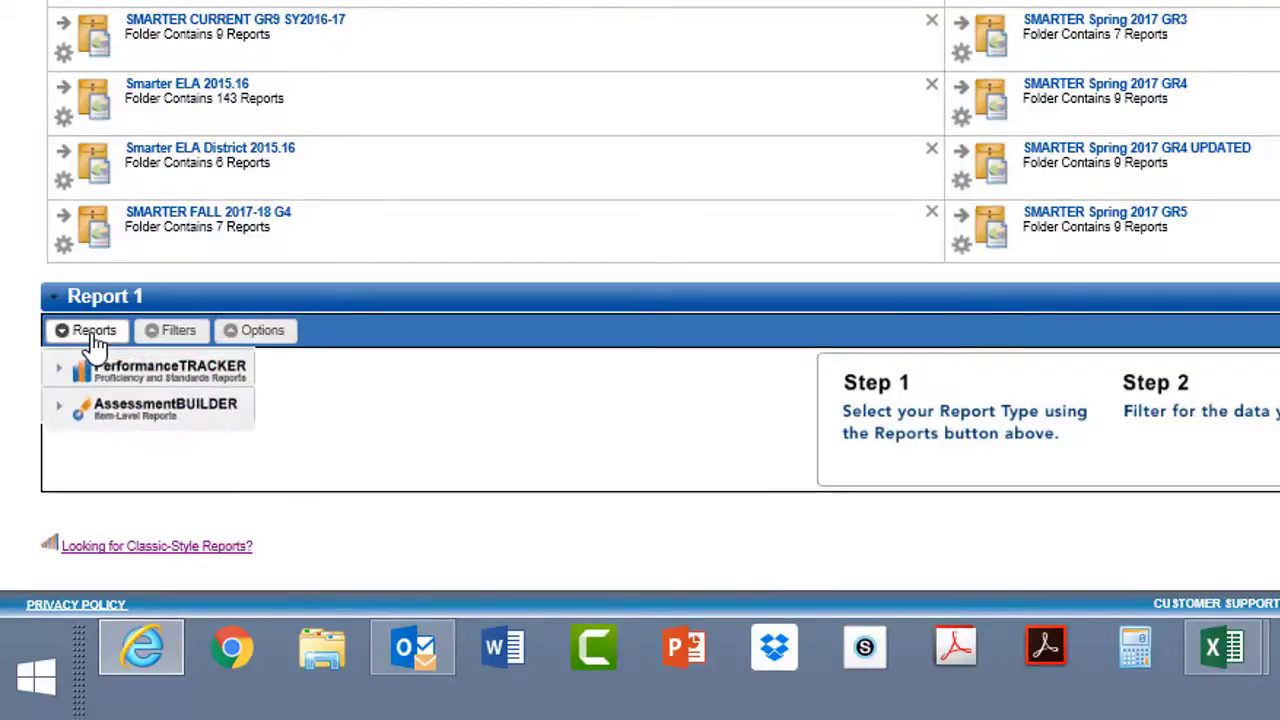
pyautogui.click(150, 375)
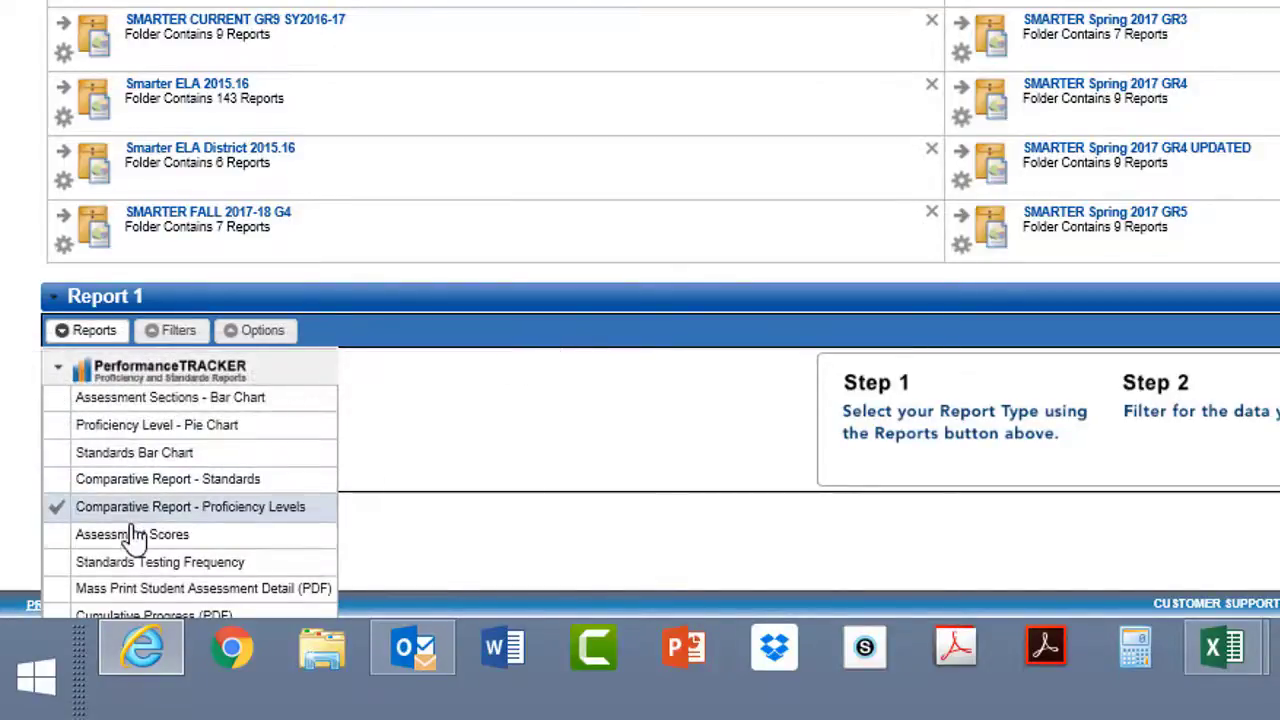
pyautogui.click(98, 537)
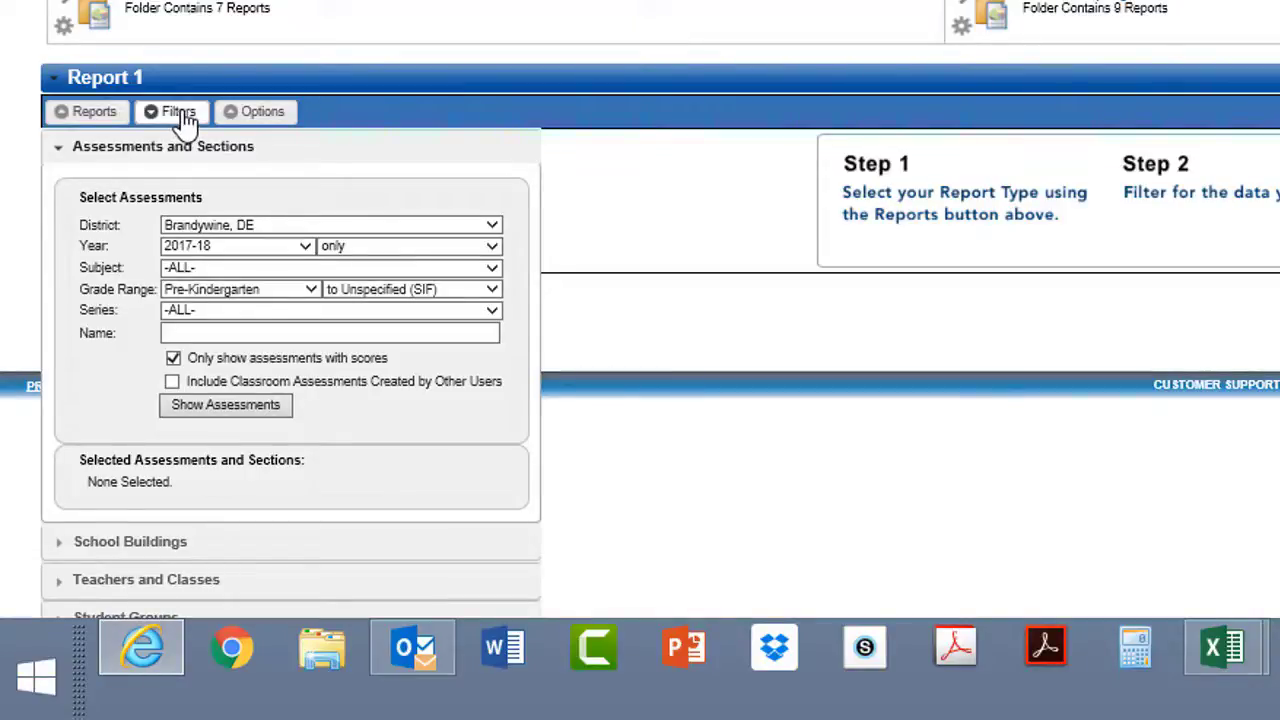
pyautogui.click(216, 318)
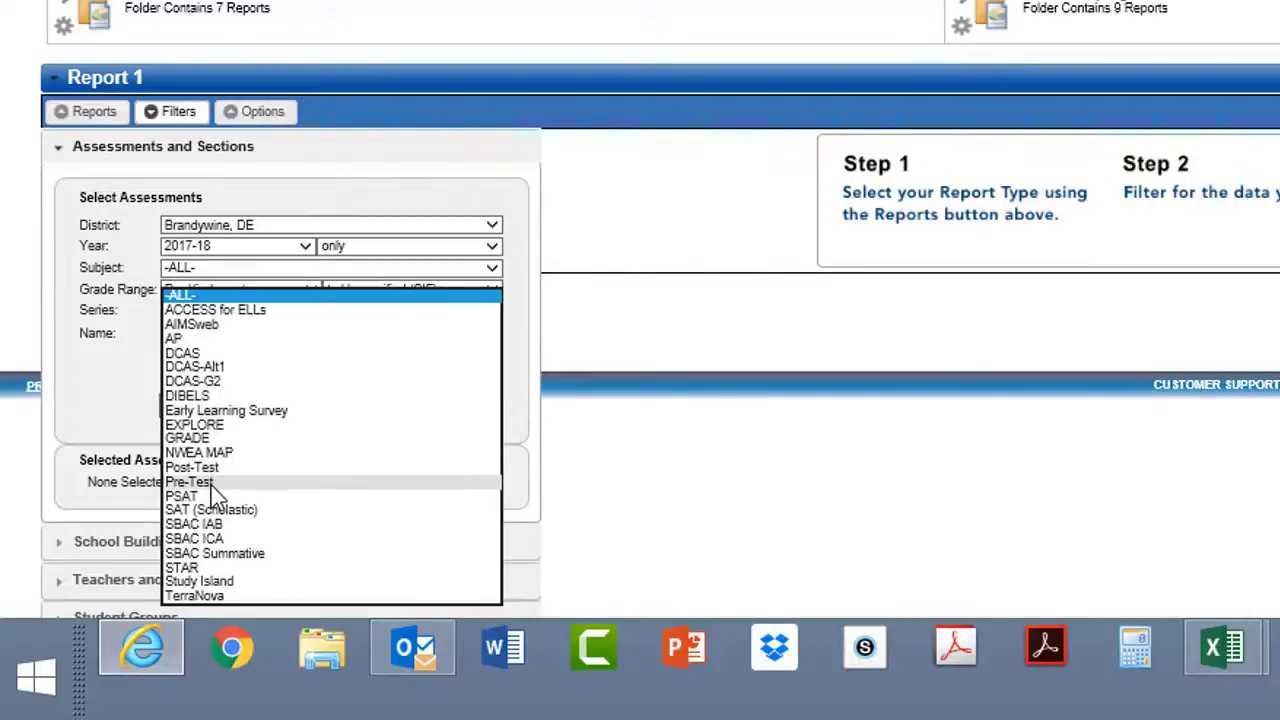
pyautogui.click(210, 483)
pyautogui.click(1265, 550)
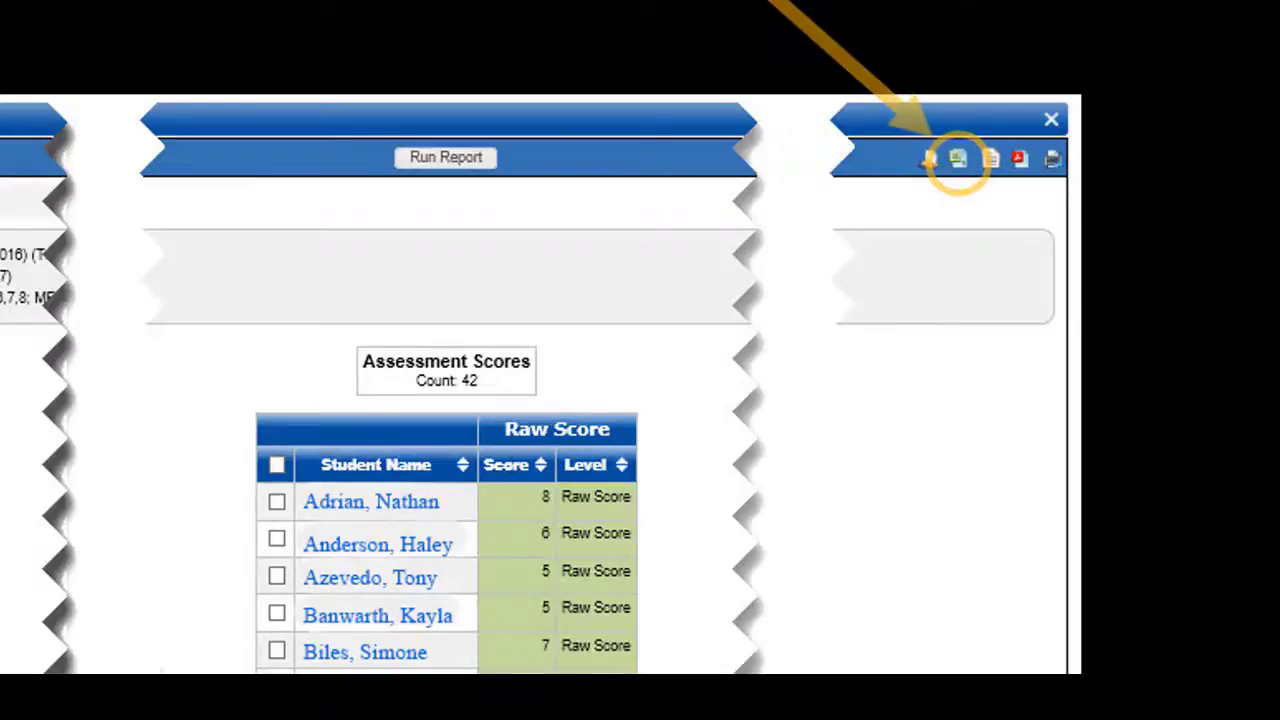
# Step: Export the report to Excel, saving and opening Assessment_Scores_kh05k2.xls
pyautogui.click(958, 160)
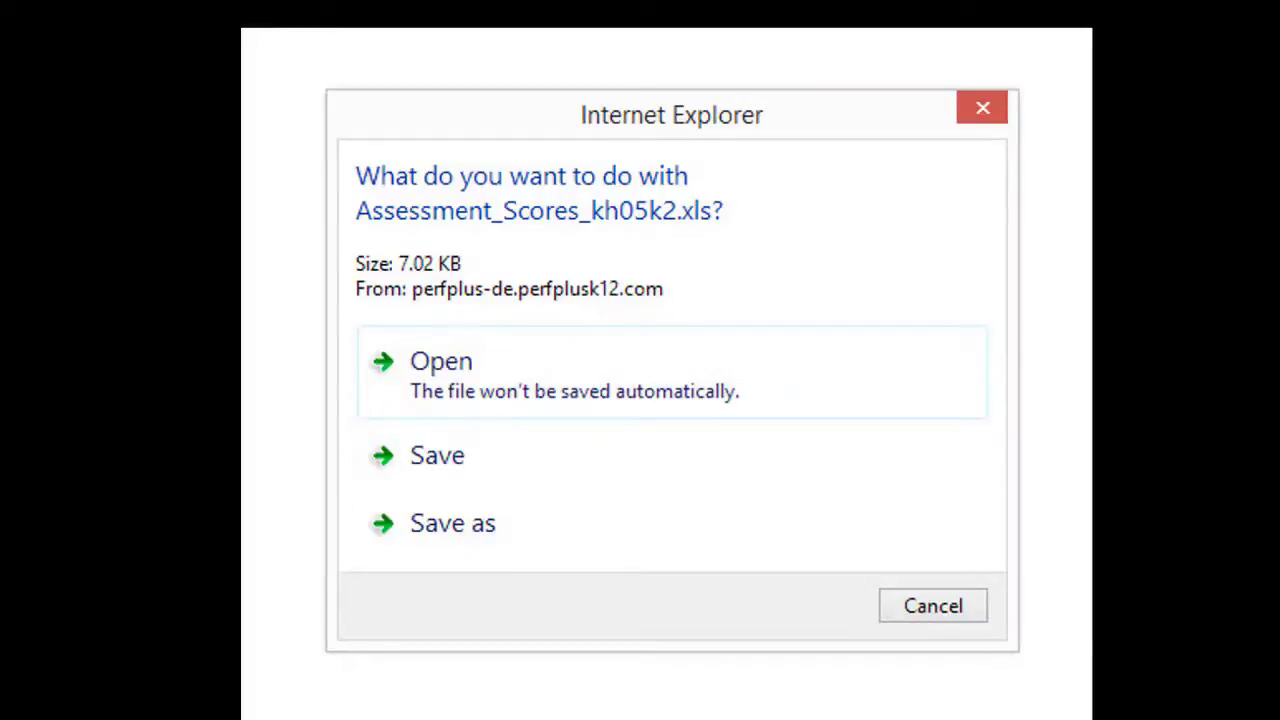
pyautogui.click(430, 455)
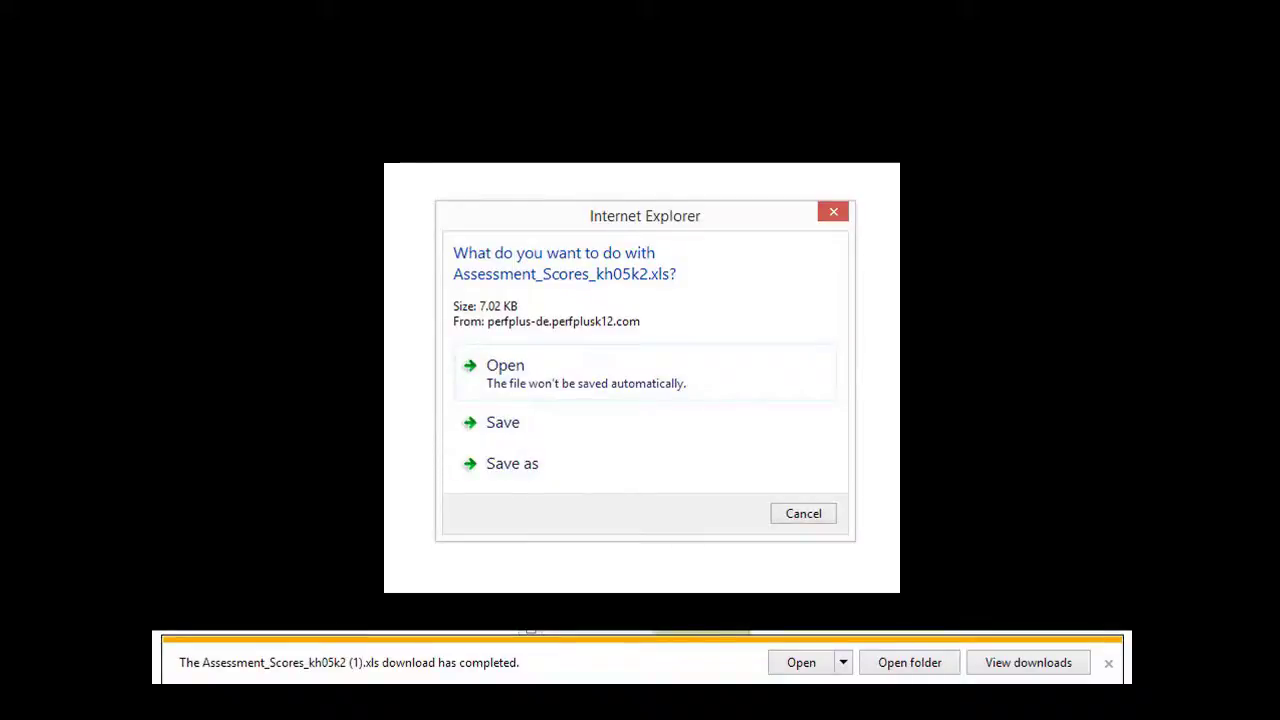
pyautogui.click(801, 662)
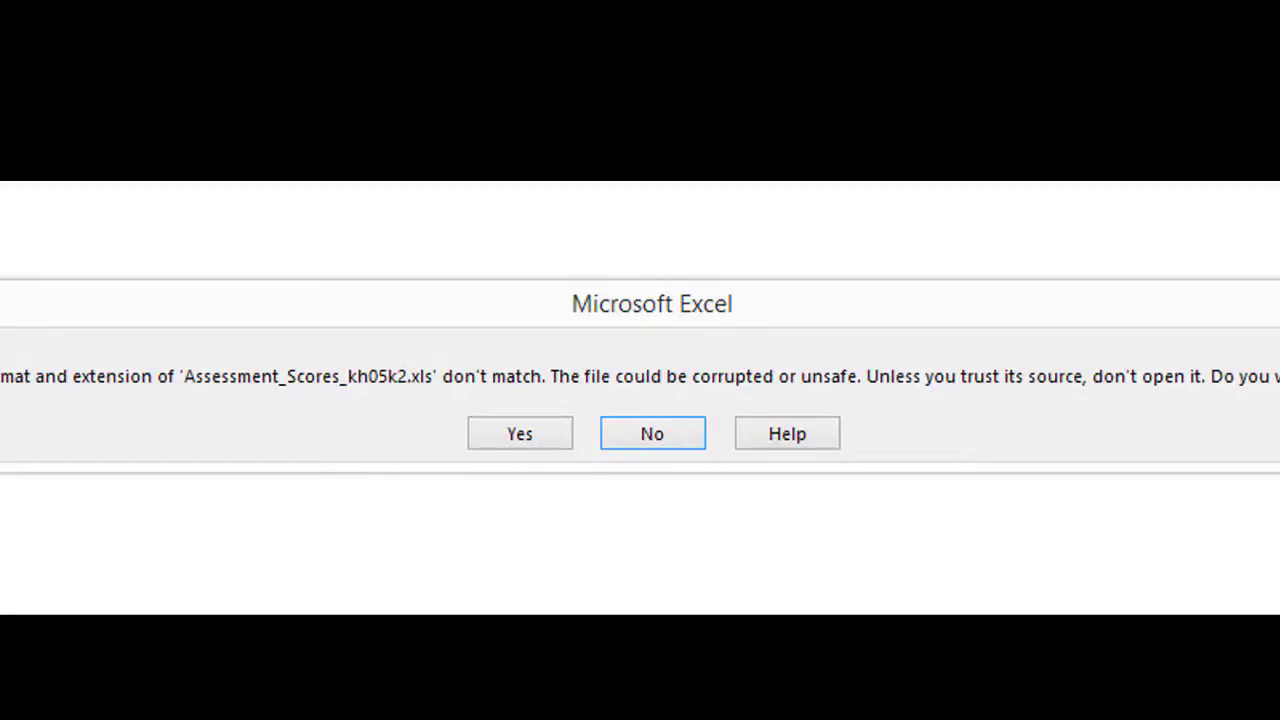
# Step: Accept the format warning to open Assessment_Scores_kh05k2.xls in Excel
pyautogui.click(520, 438)
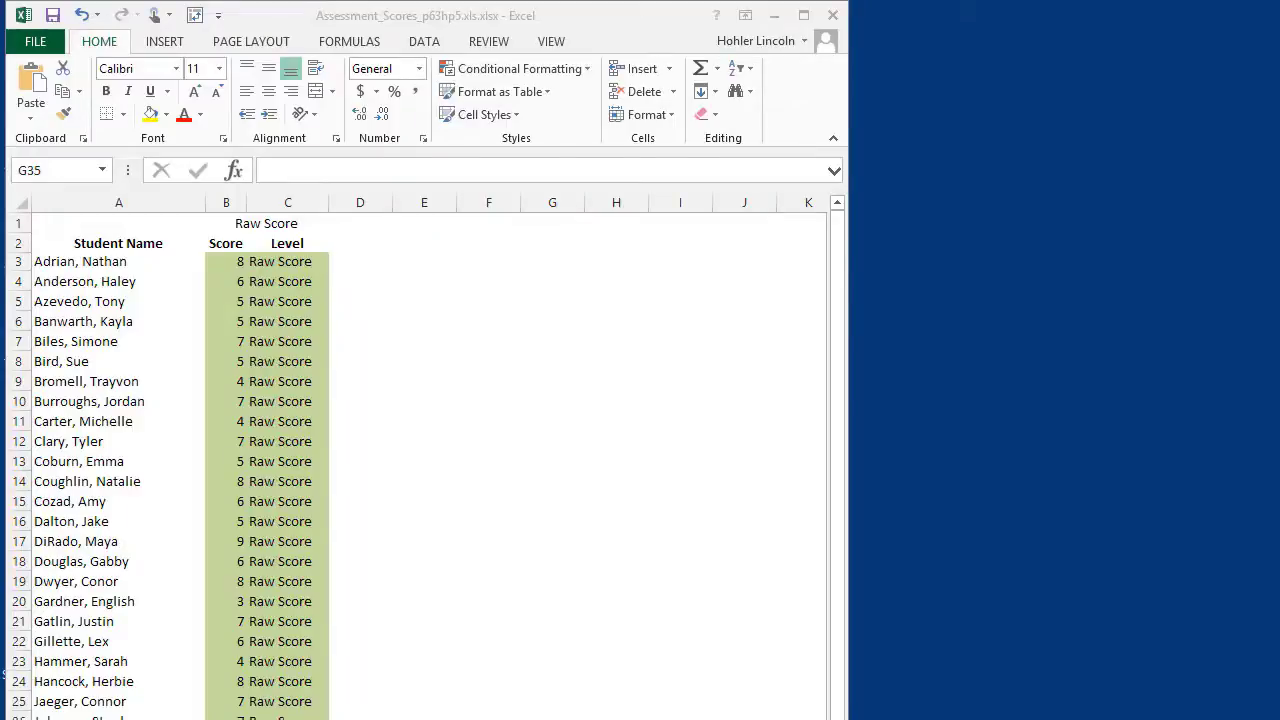
# Step: Place the record form beside the scores sheet and select names with raw scores, A3:B44
pyautogui.moveTo(592, 710)
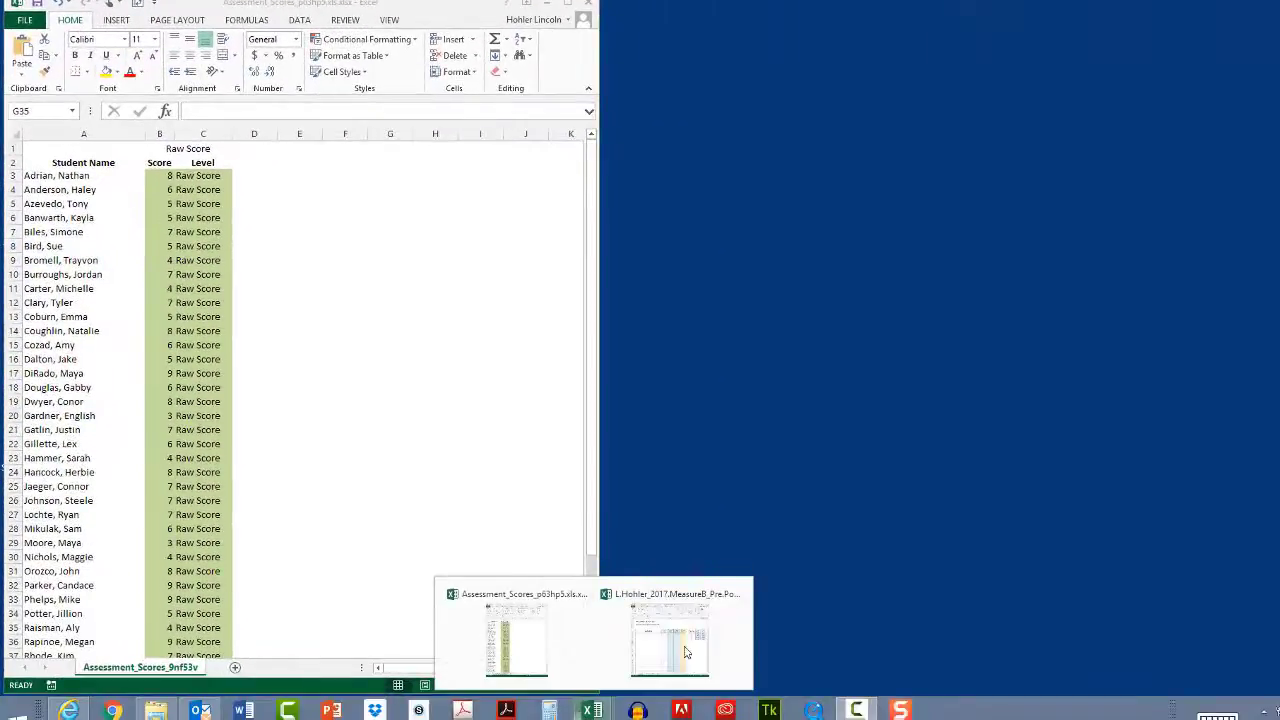
pyautogui.click(686, 652)
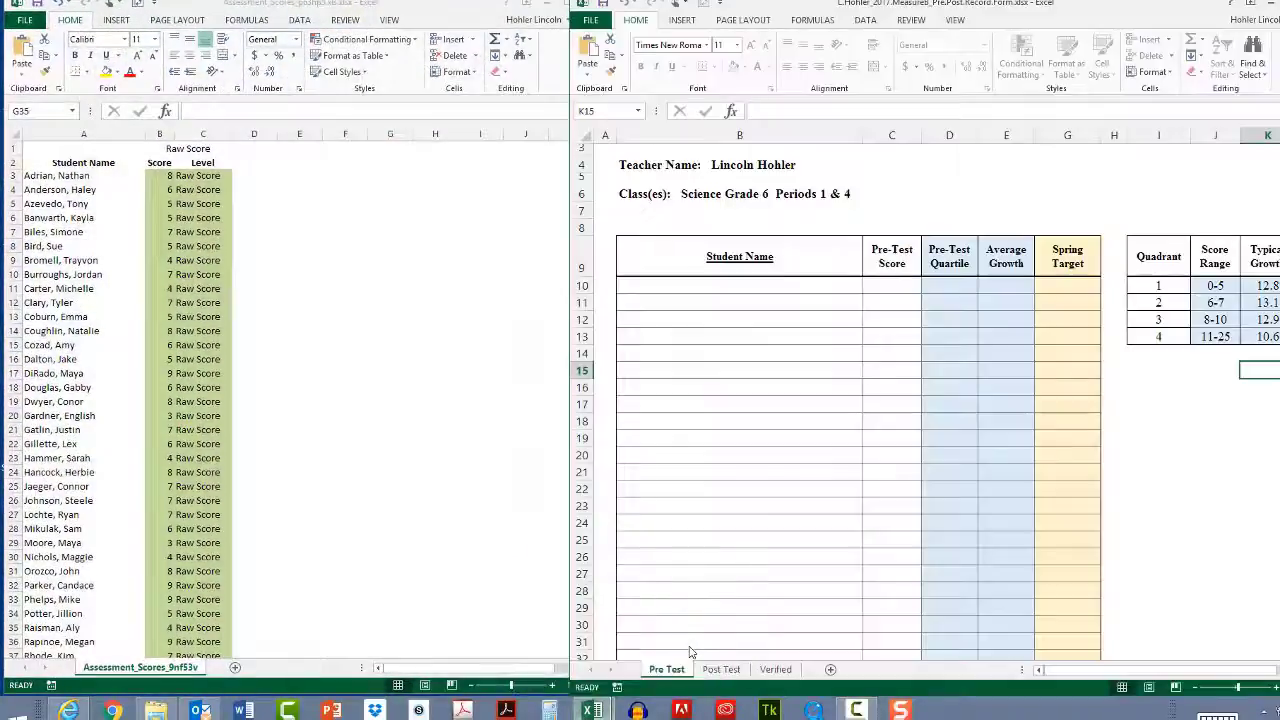
pyautogui.moveTo(841, 19)
pyautogui.mouseDown()
pyautogui.moveTo(886, 14)
pyautogui.moveTo(861, 14)
pyautogui.mouseUp()
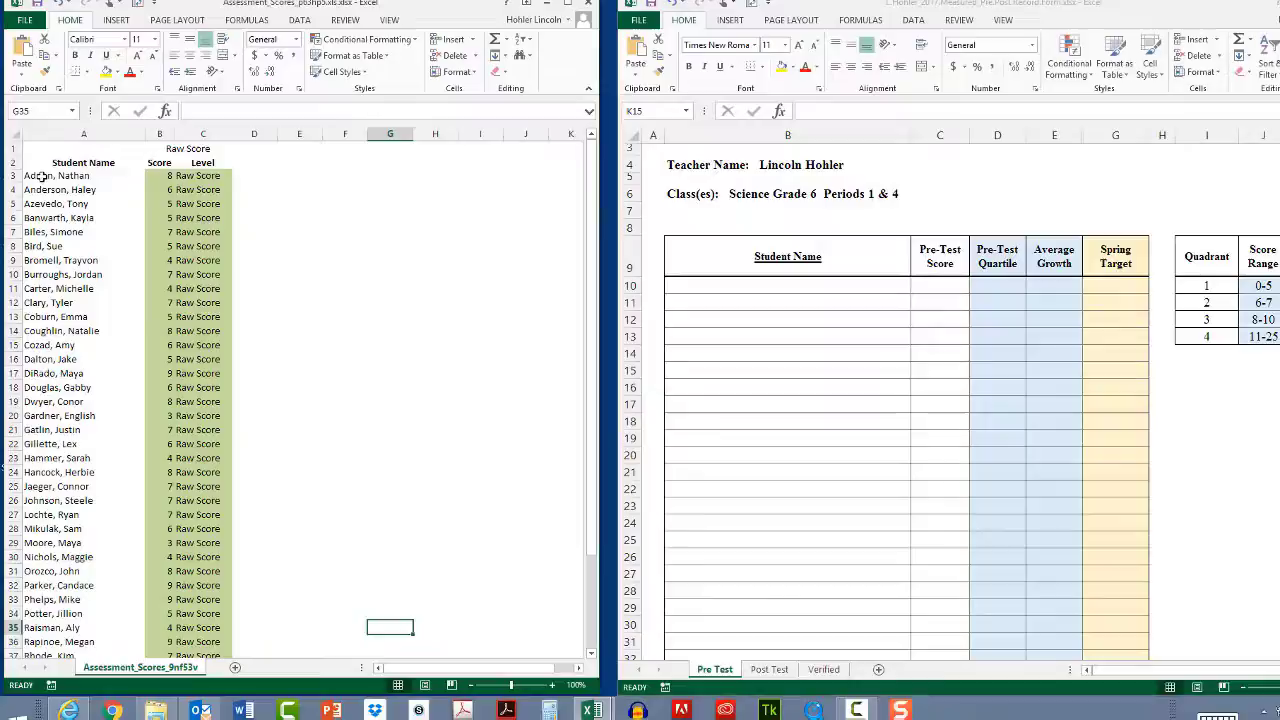
pyautogui.click(44, 178)
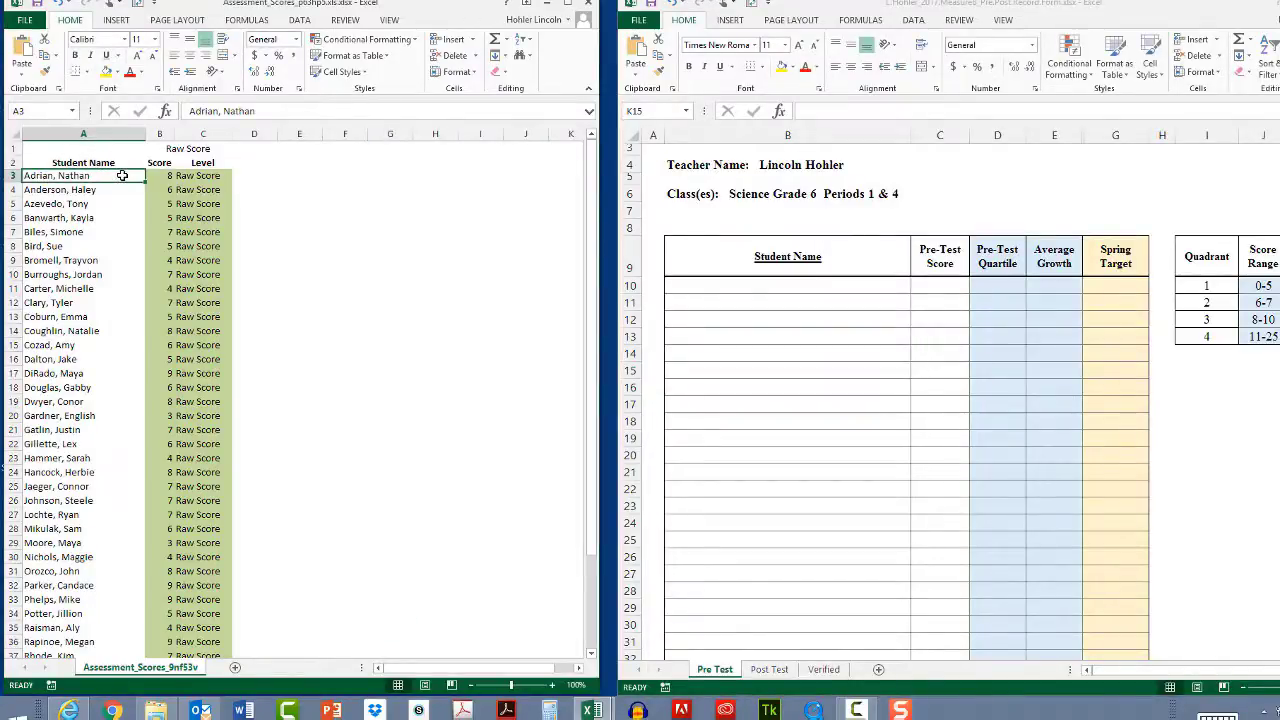
pyautogui.moveTo(124, 175); pyautogui.dragTo(149, 175)
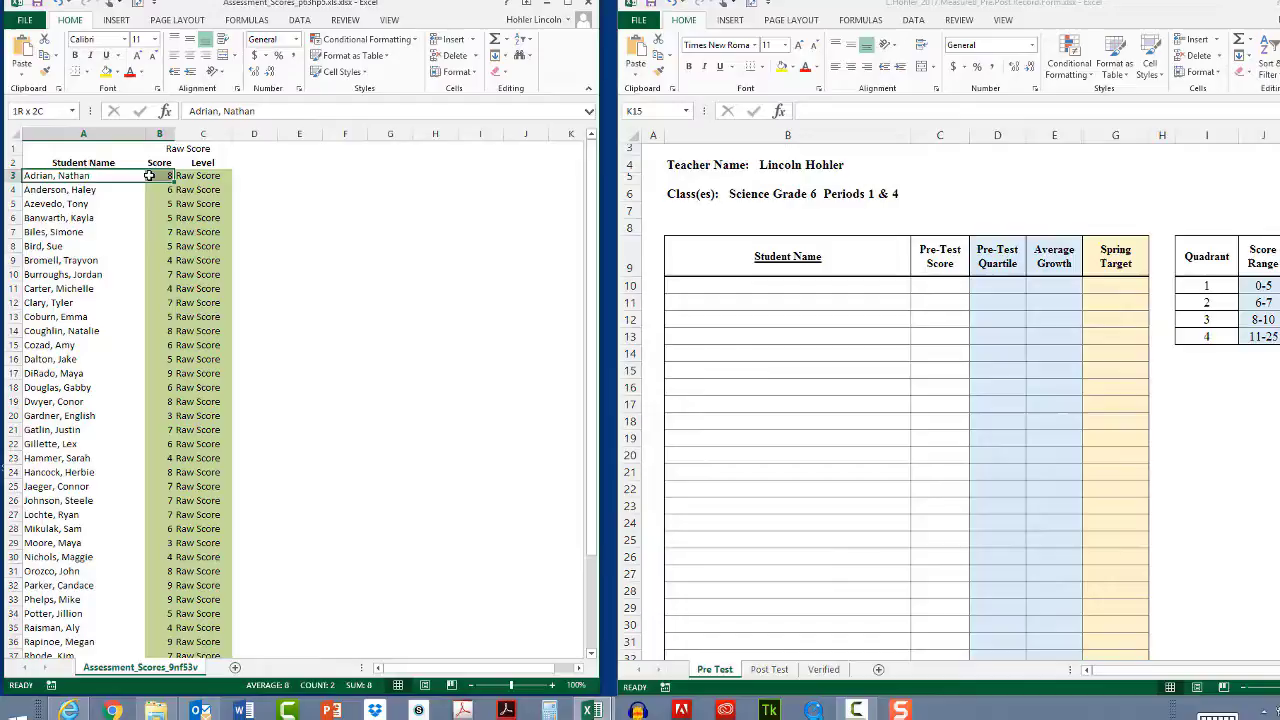
pyautogui.moveTo(148, 182); pyautogui.dragTo(149, 632)
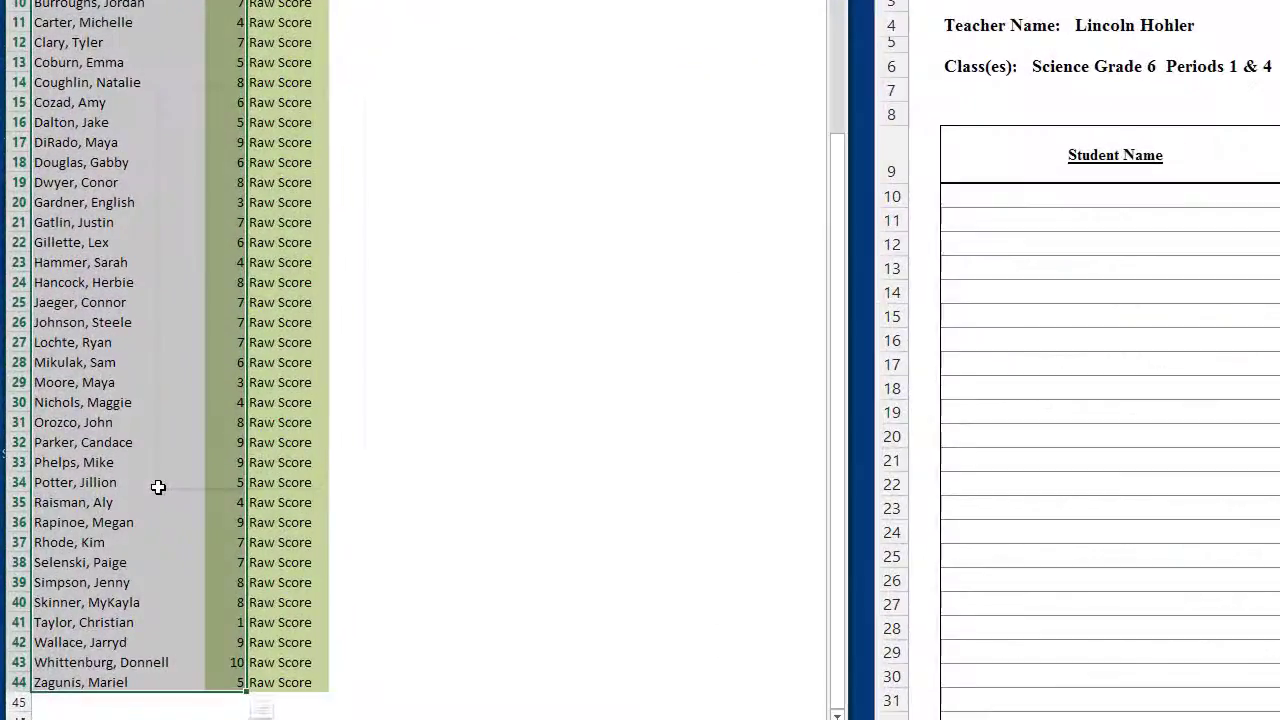
# Step: Copy the selected A3:B44 student names and raw scores
pyautogui.rightClick(111, 491)
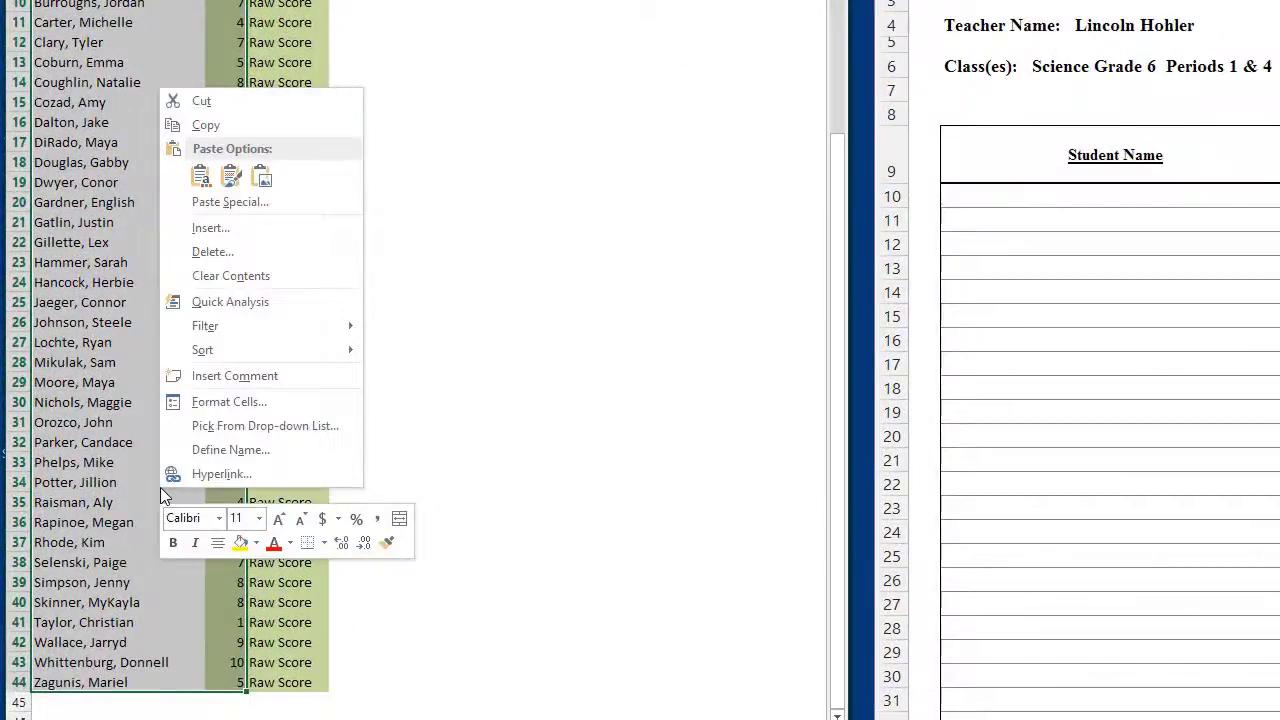
pyautogui.click(208, 124)
pyautogui.scroll(3, 210, 124)
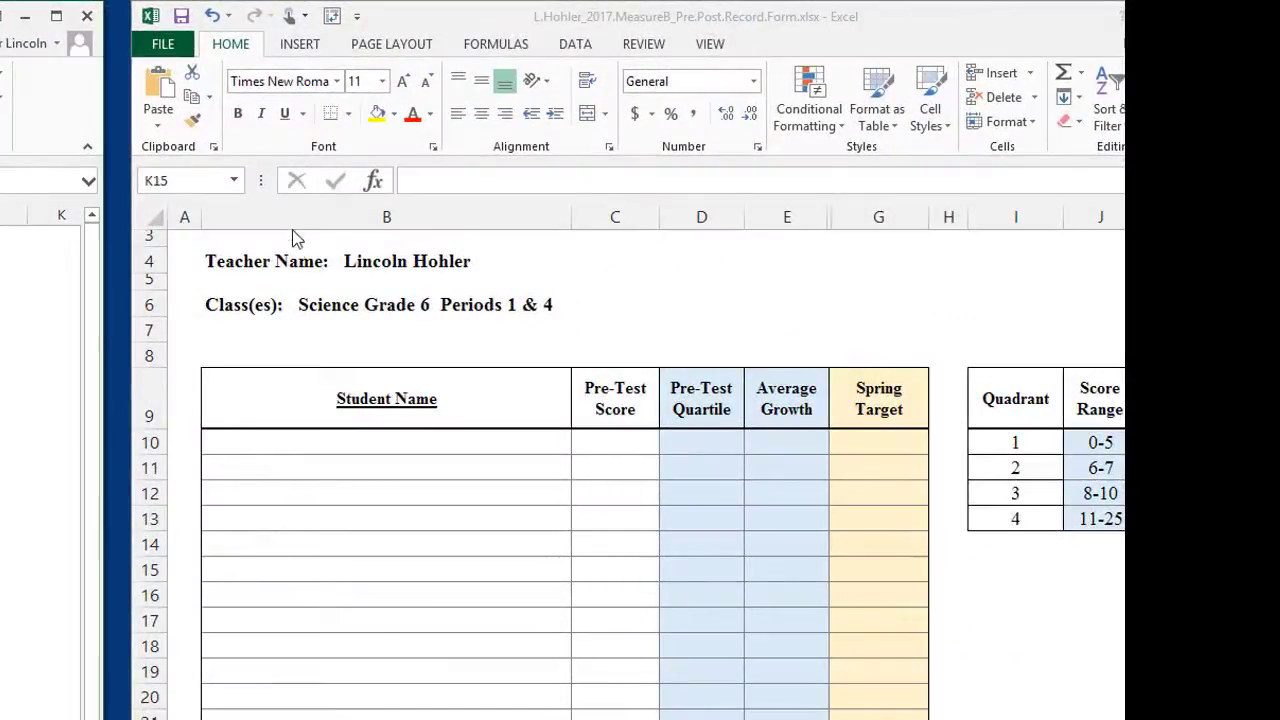
# Step: Paste the names and scores as values into the record form starting at B10
pyautogui.click(292, 441)
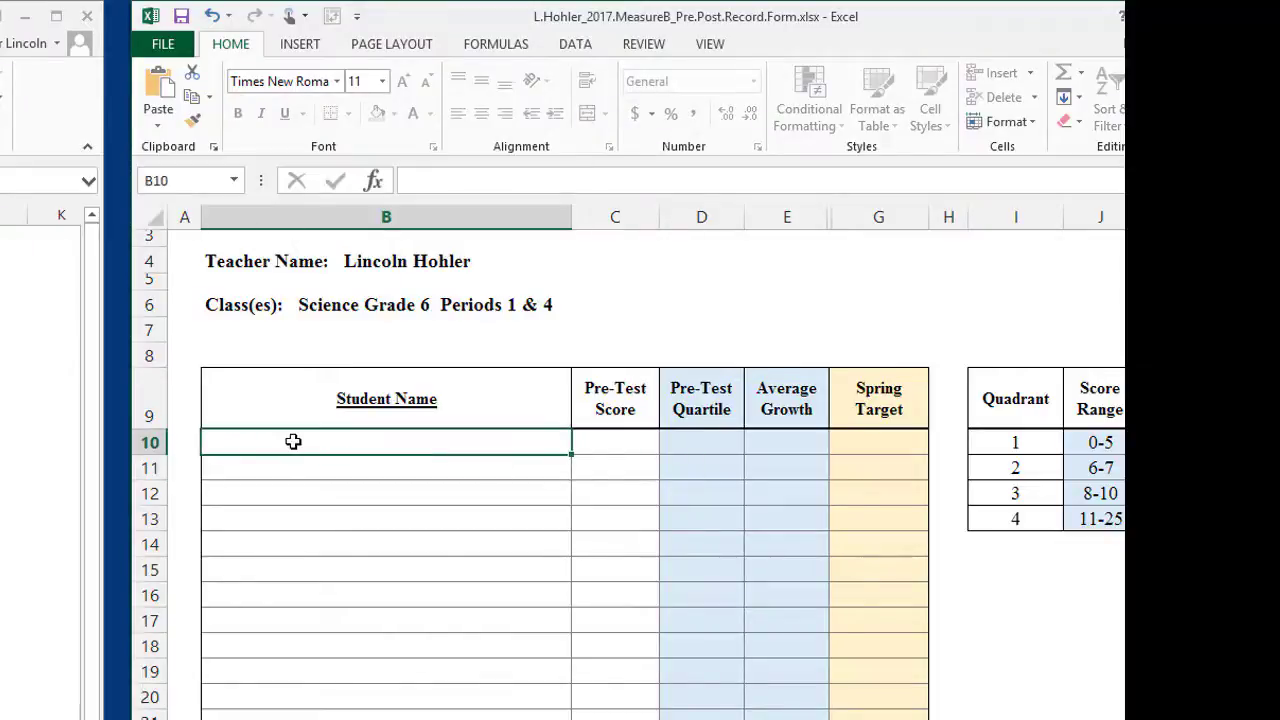
pyautogui.rightClick(294, 441)
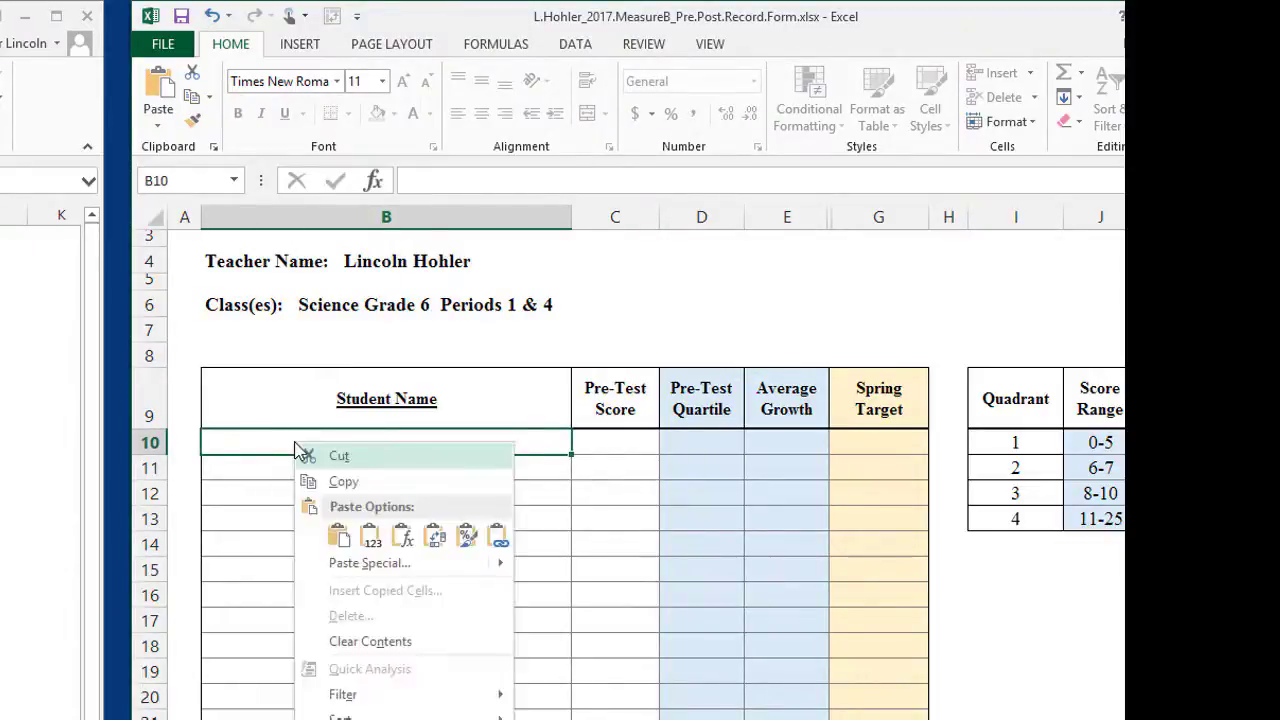
pyautogui.click(370, 540)
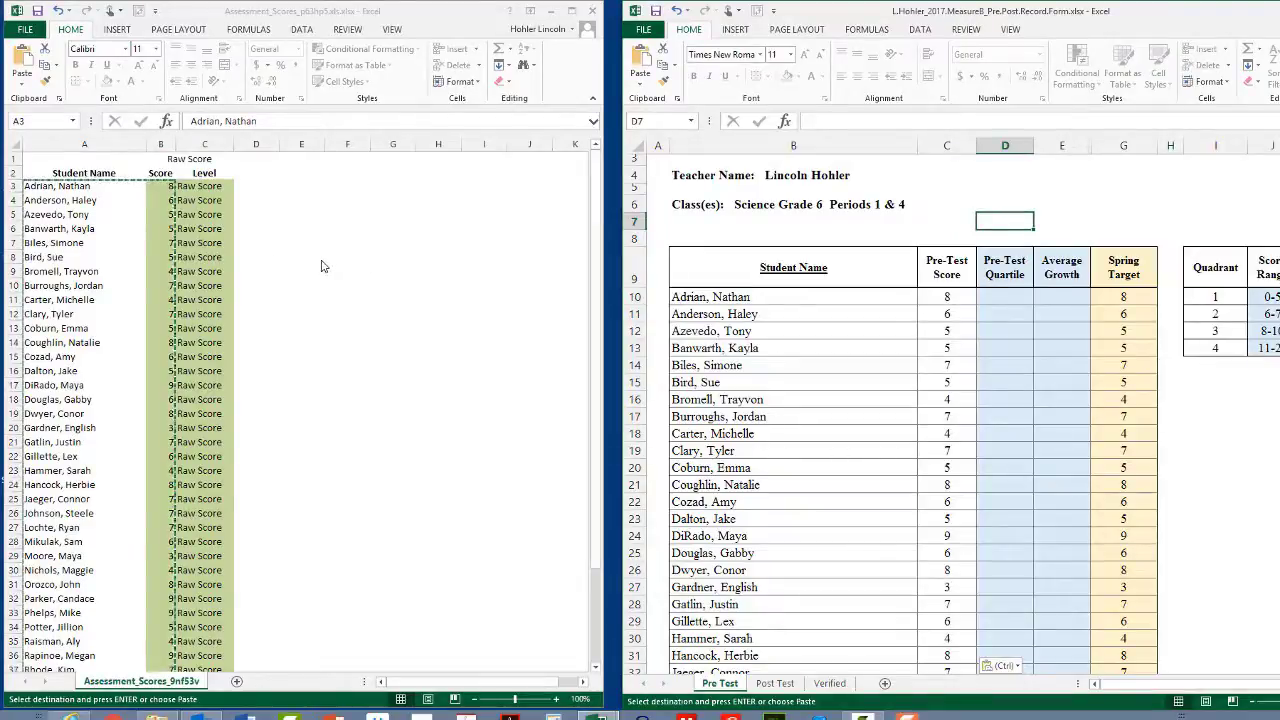
pyautogui.hotkey('alt', 'Tab')
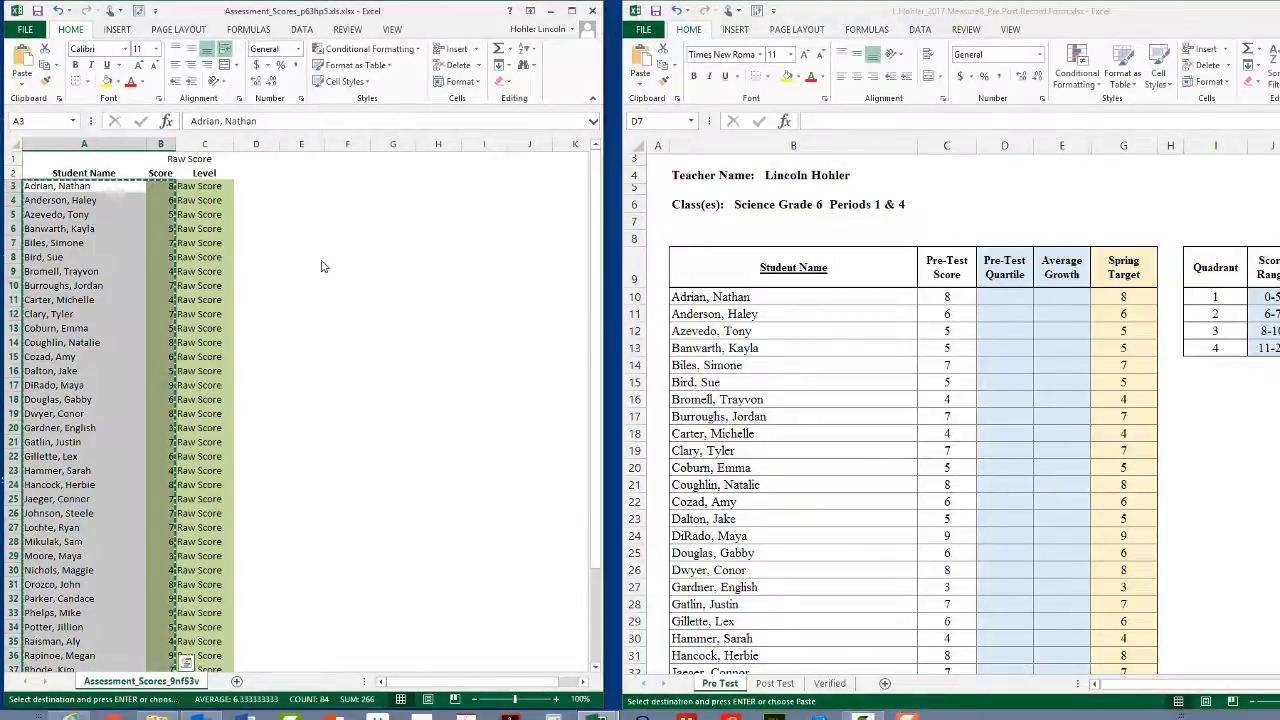
# Step: Minimize the assessment scores workbook and save the record form
pyautogui.click(592, 11)
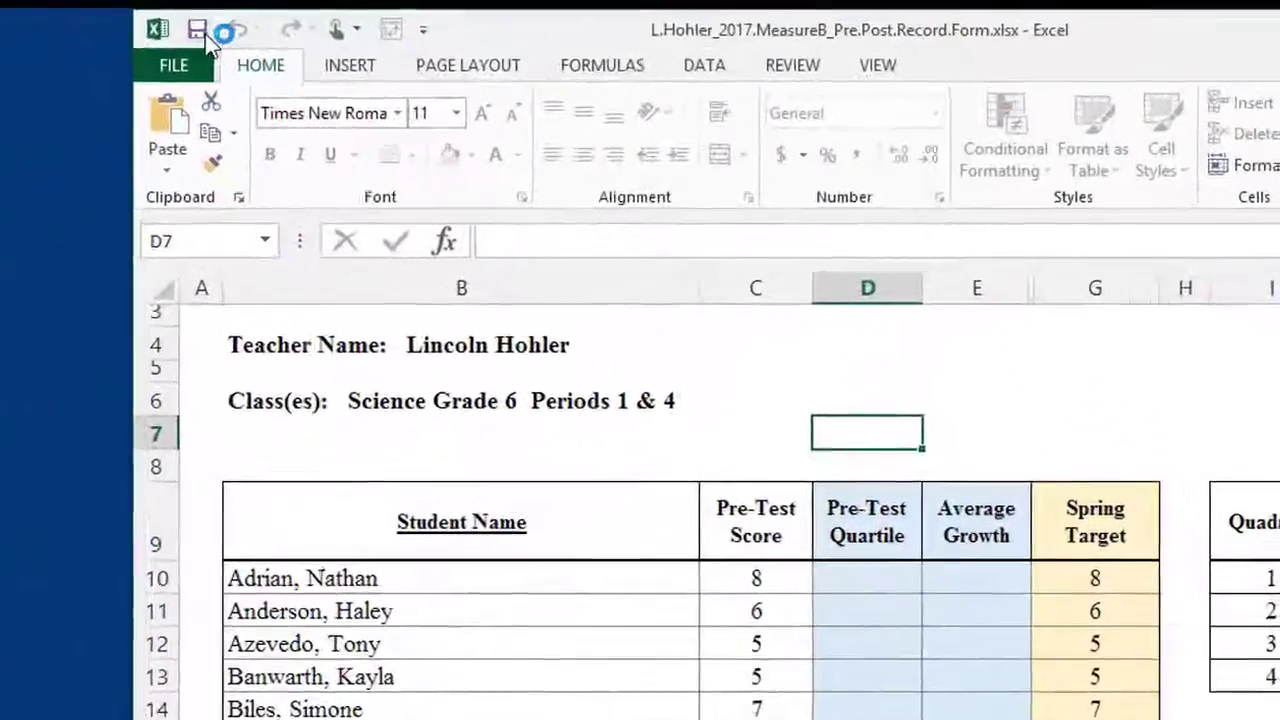
pyautogui.click(656, 11)
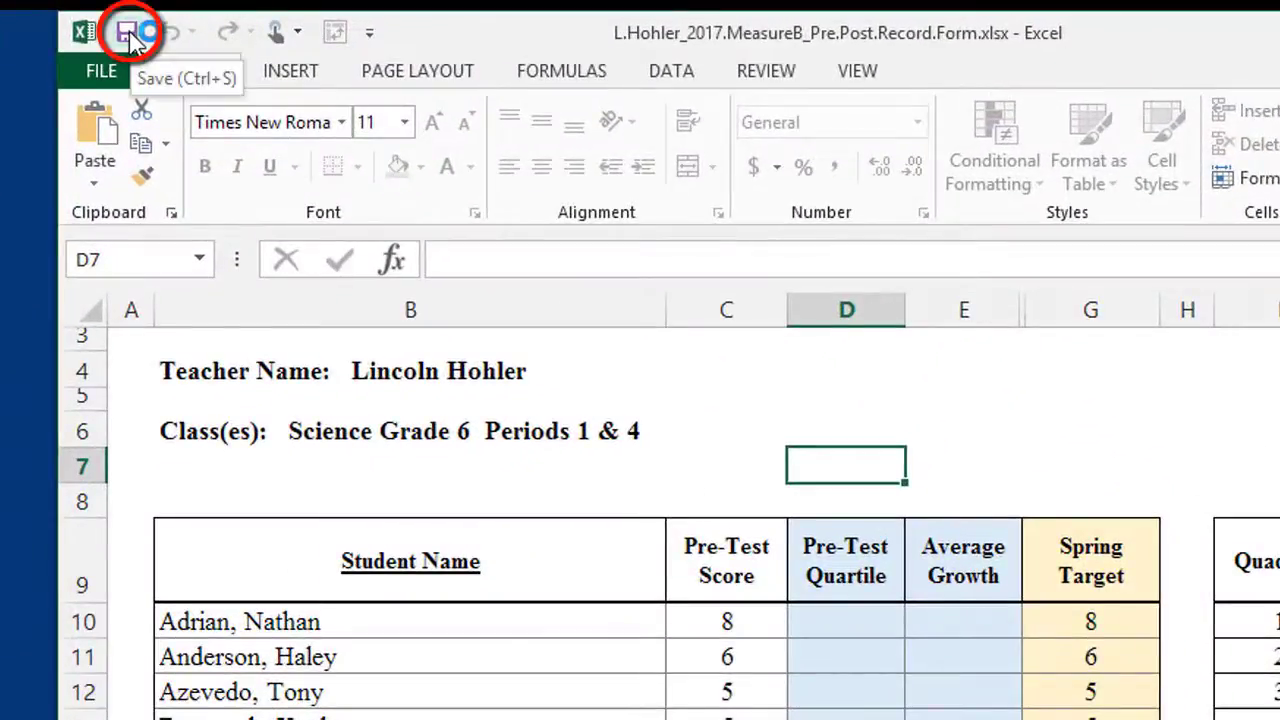
pyautogui.click(130, 34)
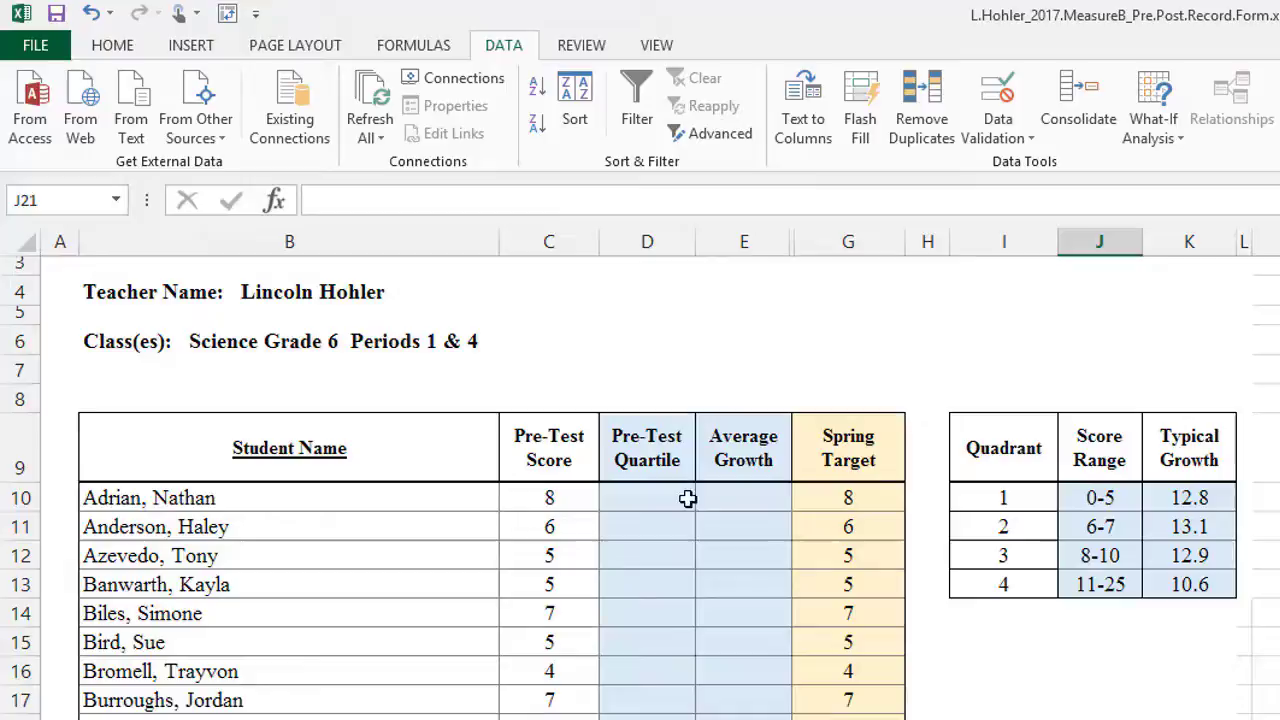
# Step: Add filter dropdowns to header cells B9:G9, Student Name through Spring Target
pyautogui.press('Up')
pyautogui.press('Up')
pyautogui.press('Up')
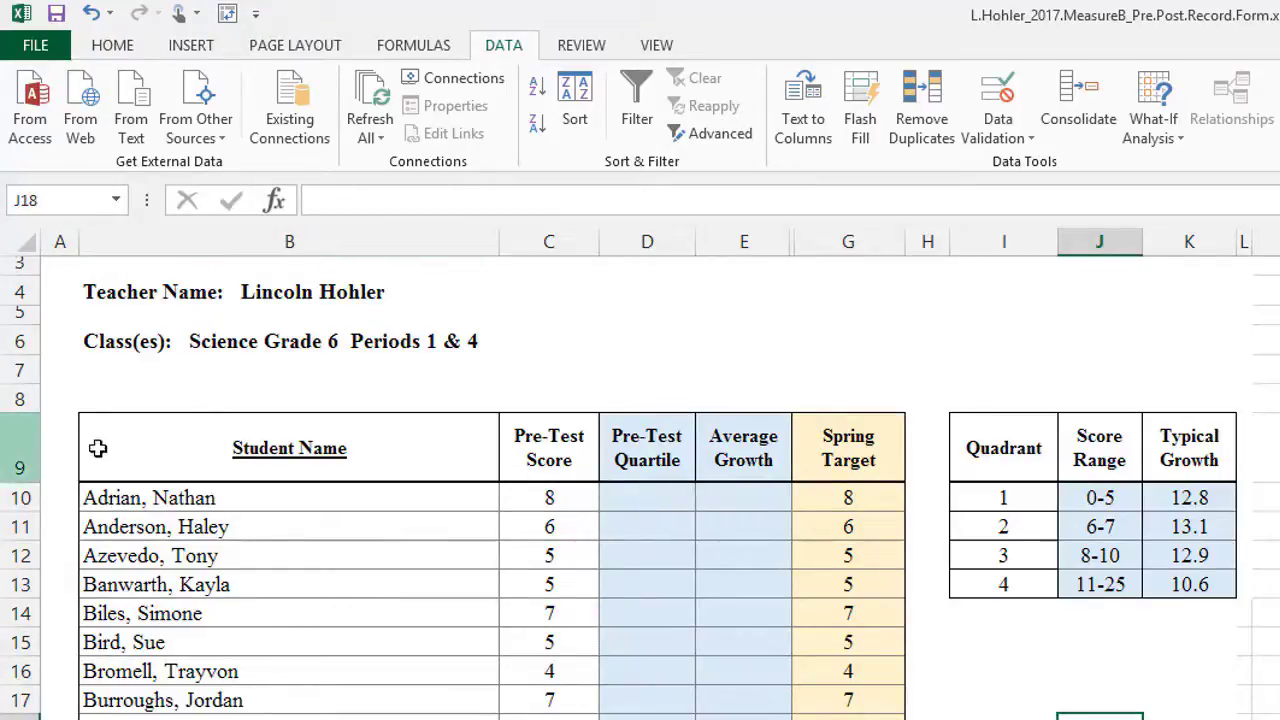
pyautogui.click(194, 445)
pyautogui.moveTo(492, 444); pyautogui.dragTo(822, 443)
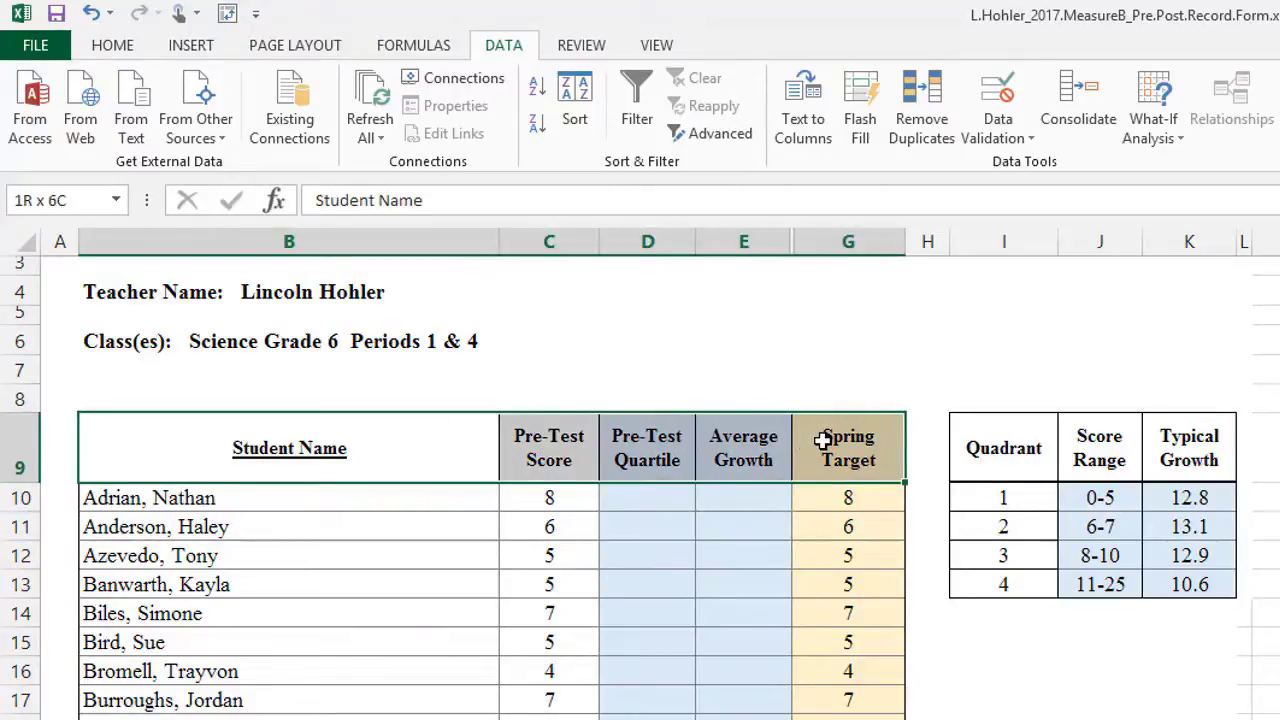
pyautogui.moveTo(822, 441); pyautogui.dragTo(822, 441)
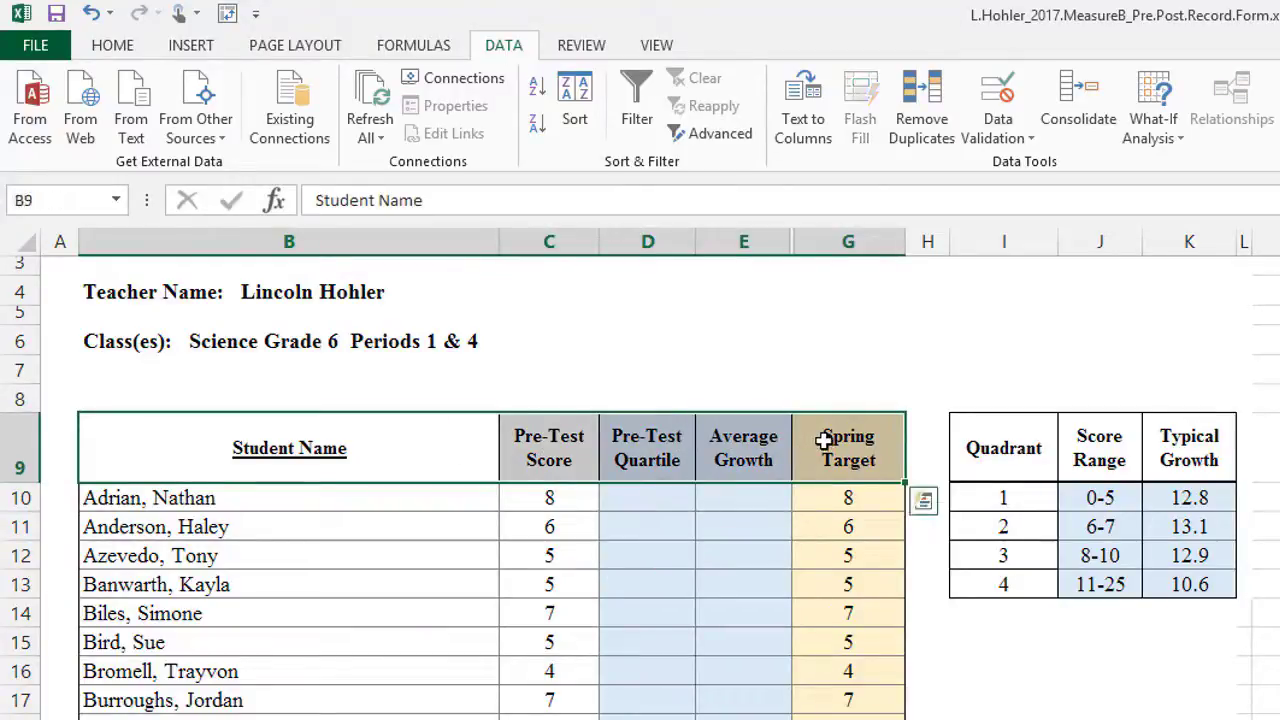
pyautogui.click(640, 122)
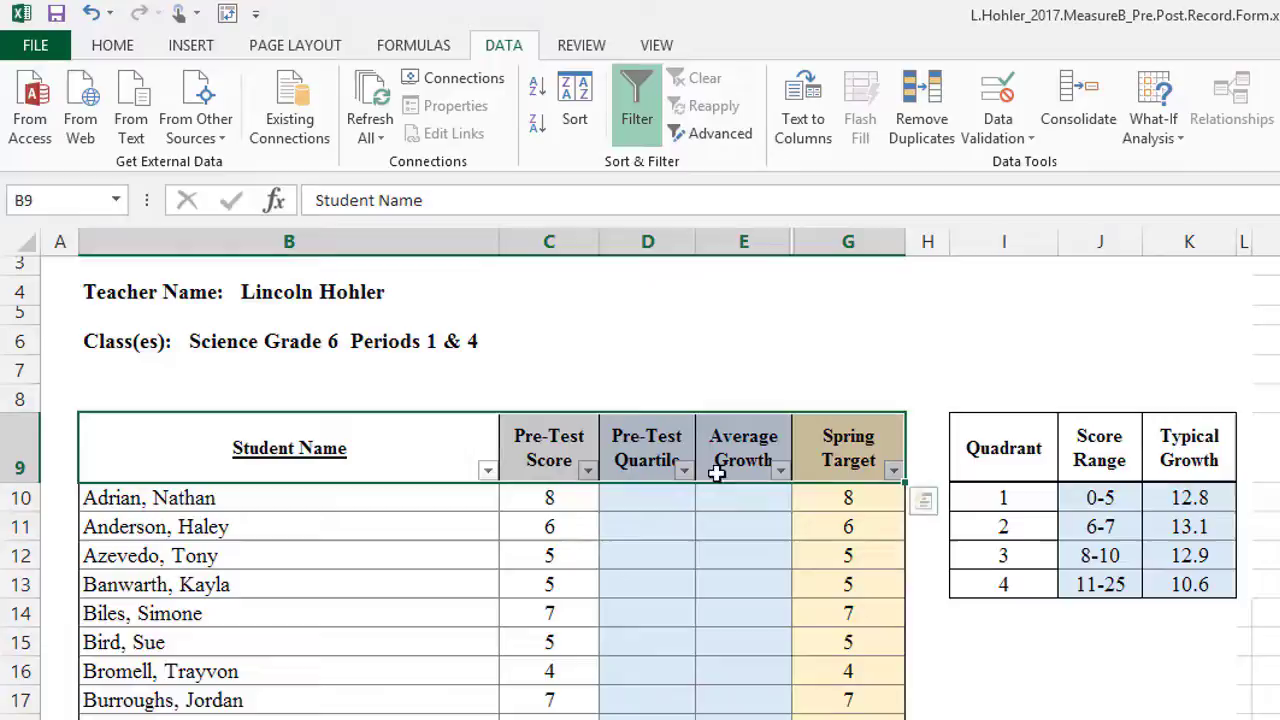
pyautogui.click(988, 637)
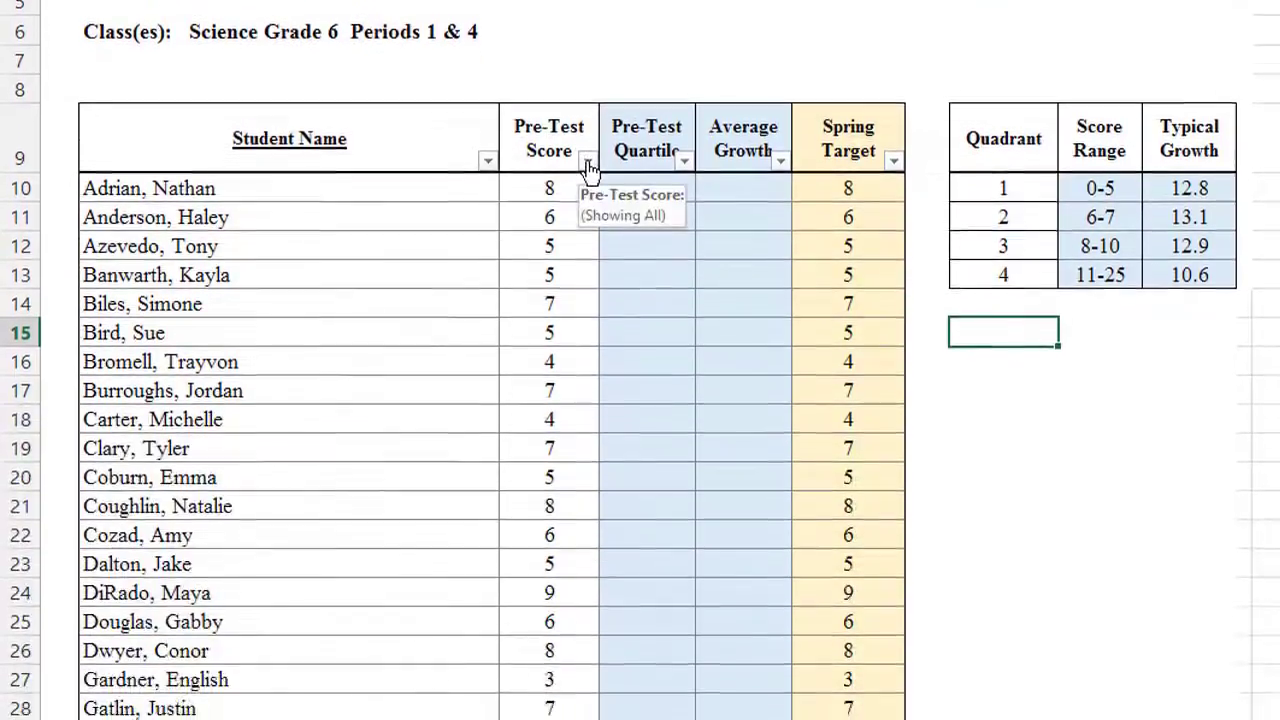
# Step: Filter the Pre-Test Score column to only the values 1, 3, 4 and 5
pyautogui.click(589, 310)
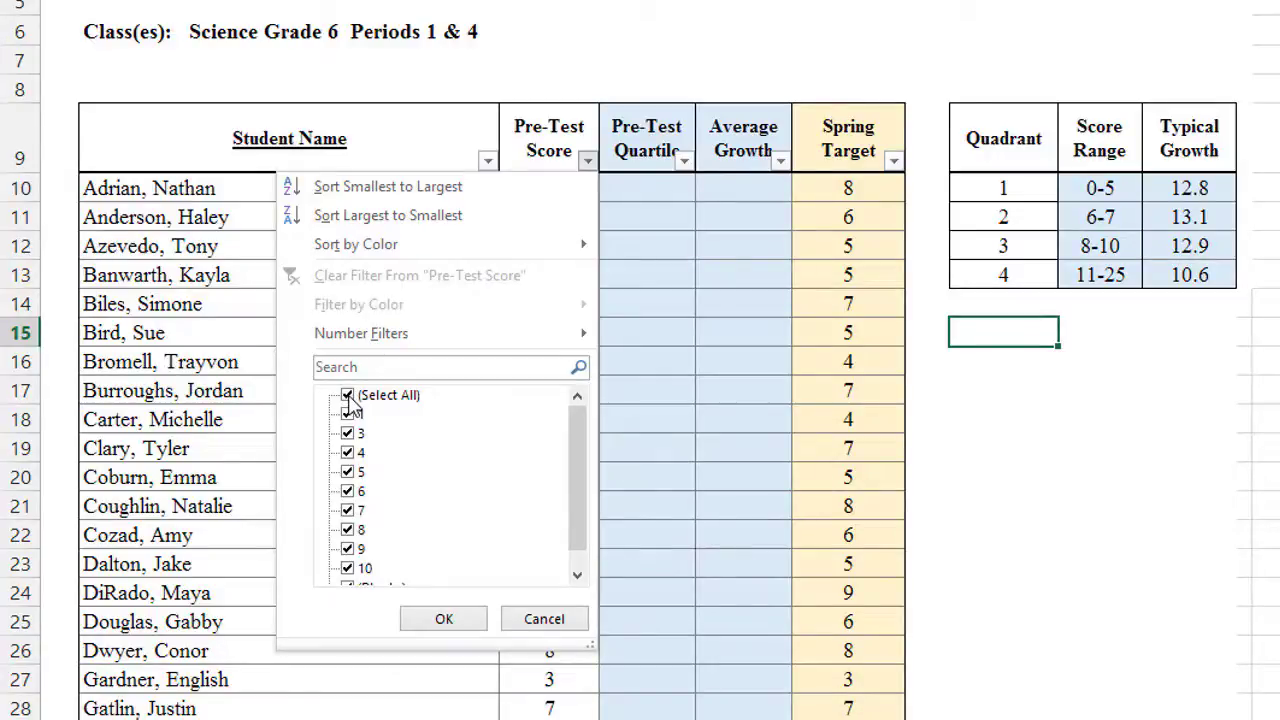
pyautogui.click(348, 396)
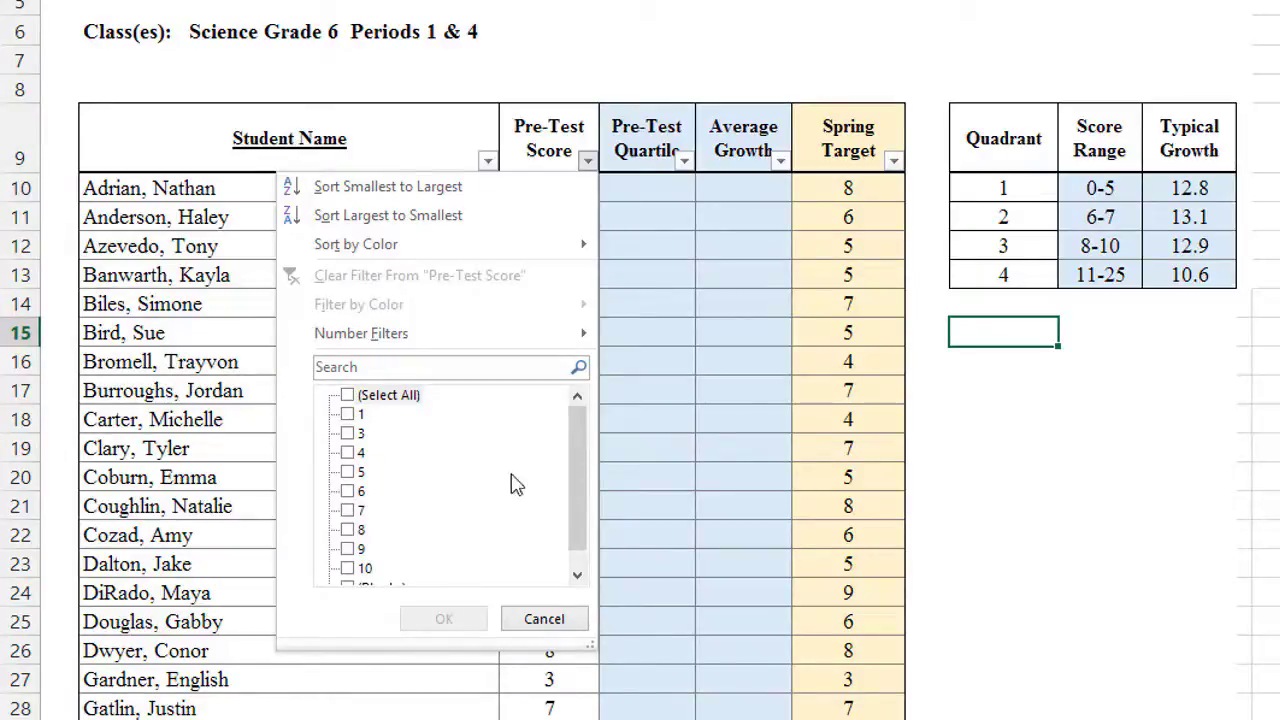
pyautogui.click(350, 415)
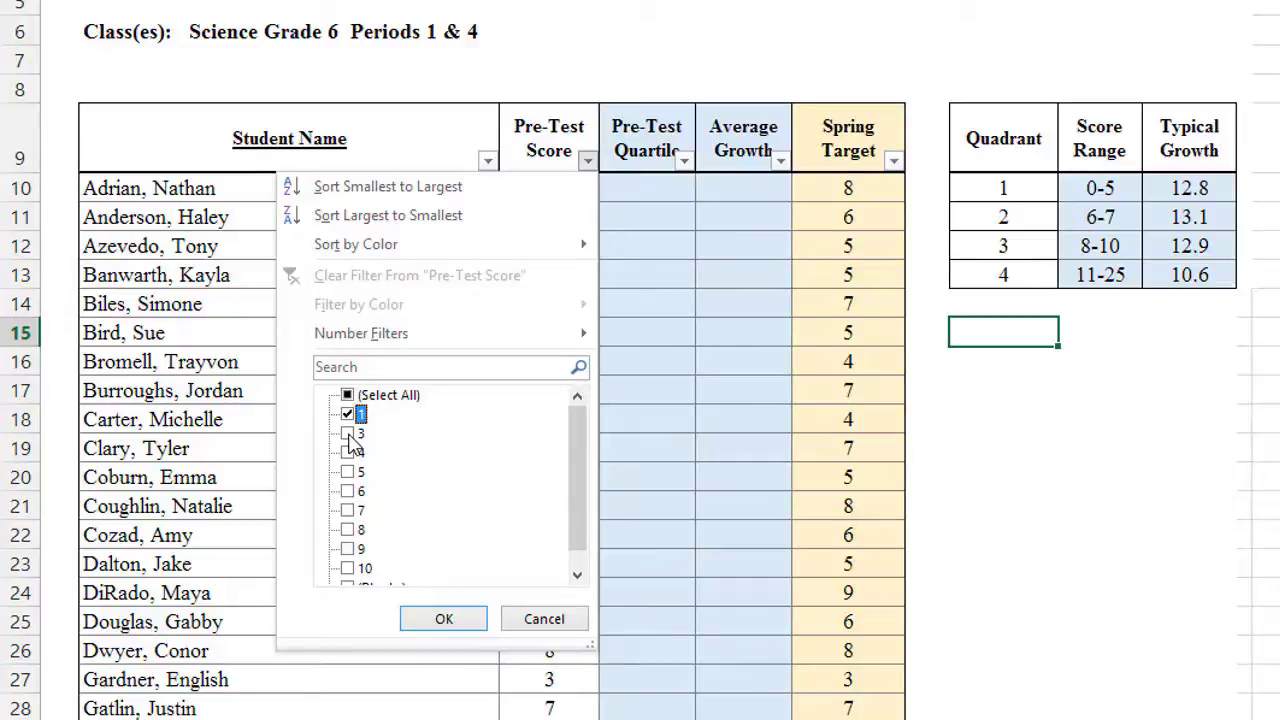
pyautogui.click(348, 434)
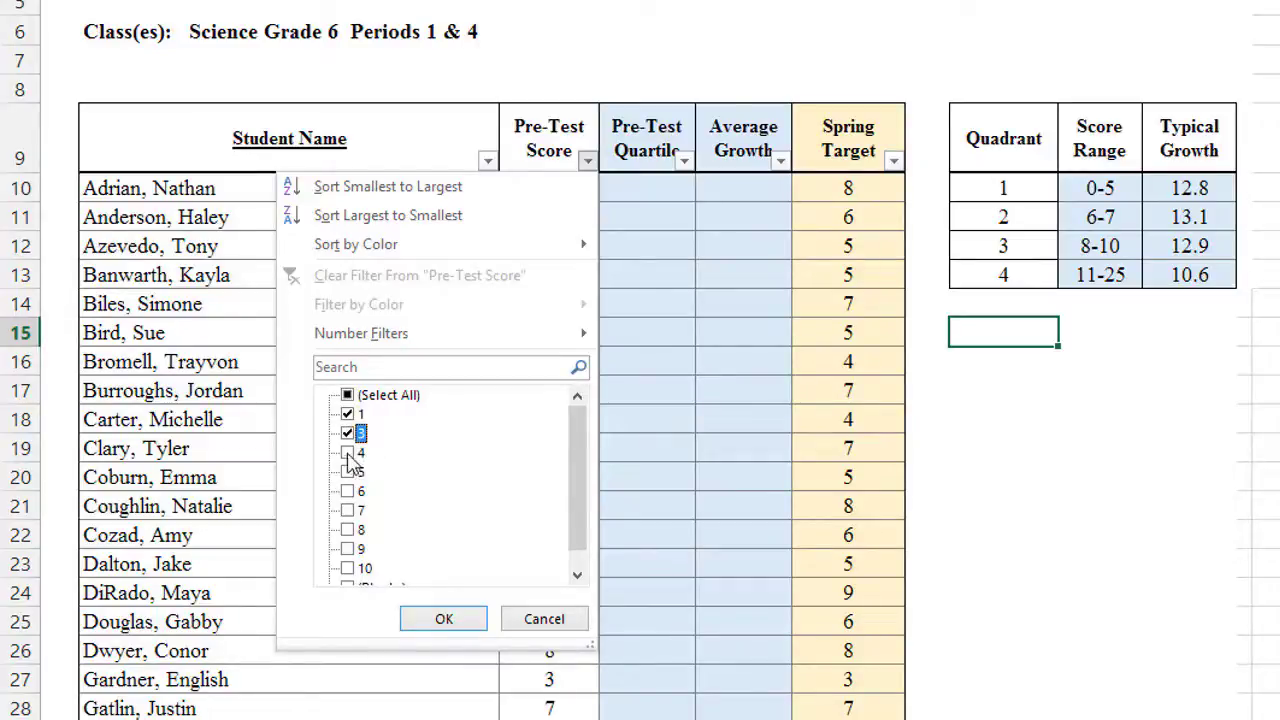
pyautogui.click(348, 454)
pyautogui.click(349, 472)
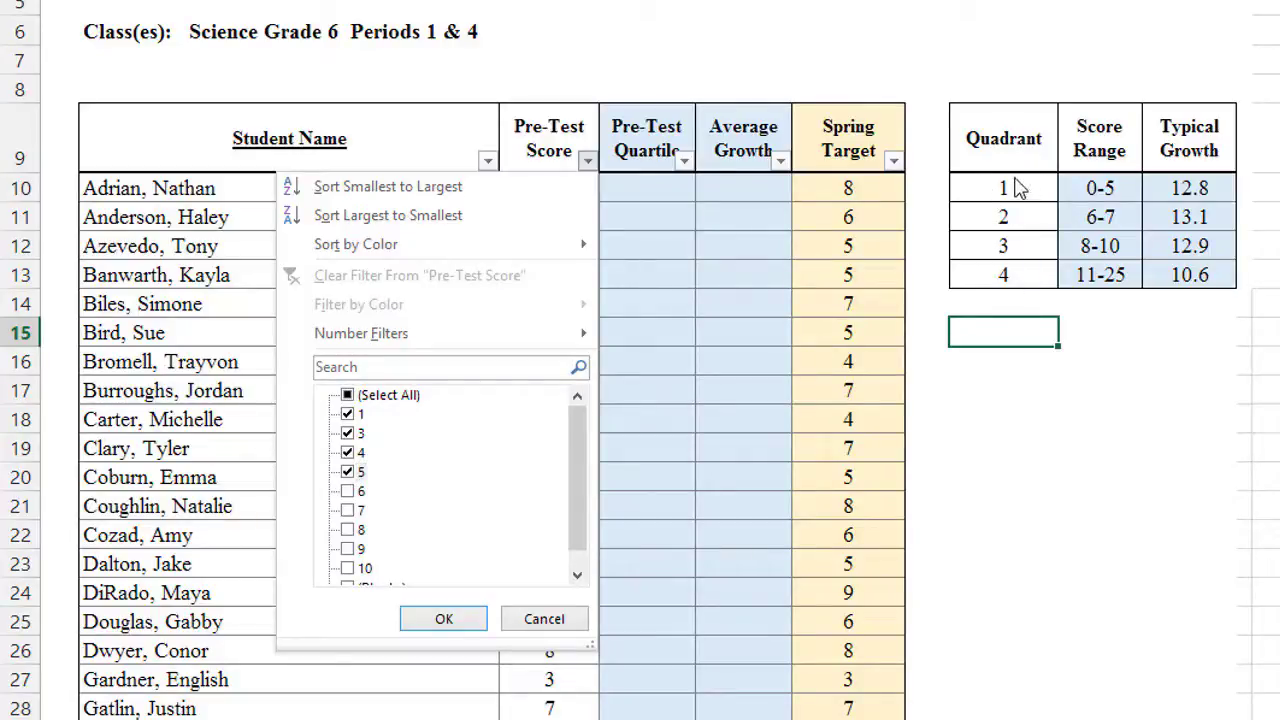
pyautogui.click(444, 620)
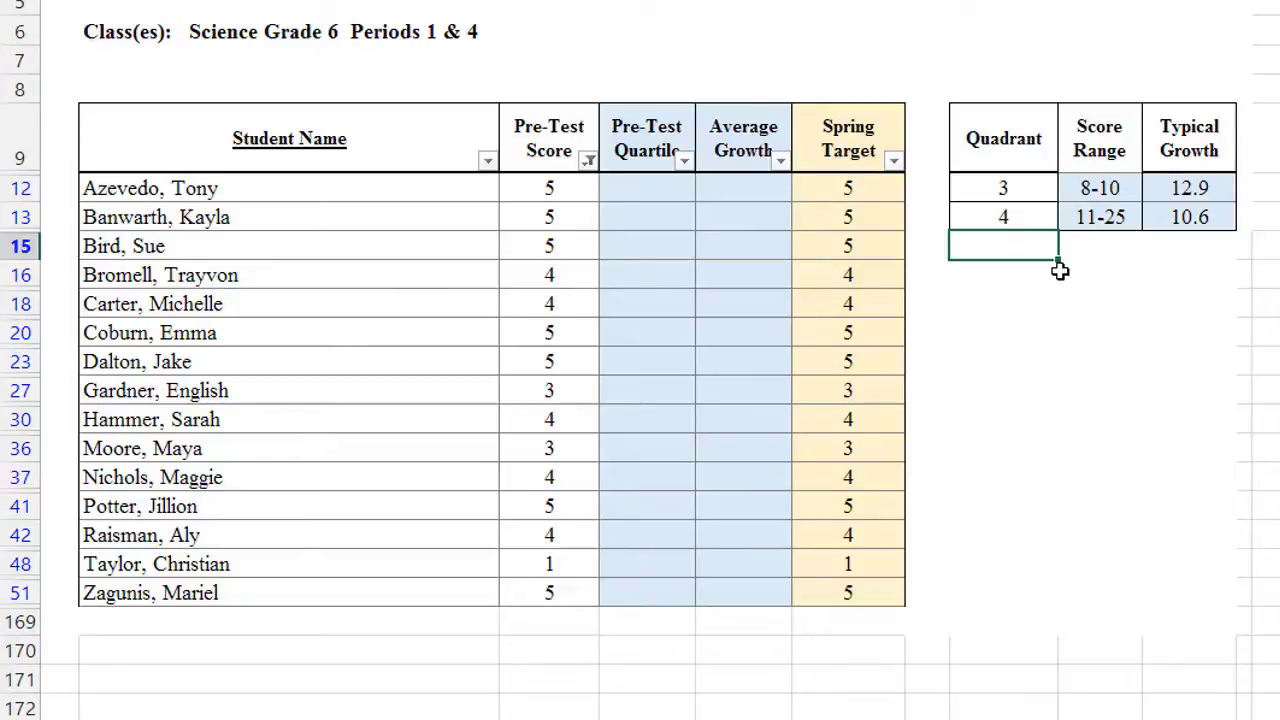
# Step: Enter quartile 1 and growth 12.8 in row 12, filling both down to row 51
pyautogui.click(643, 187)
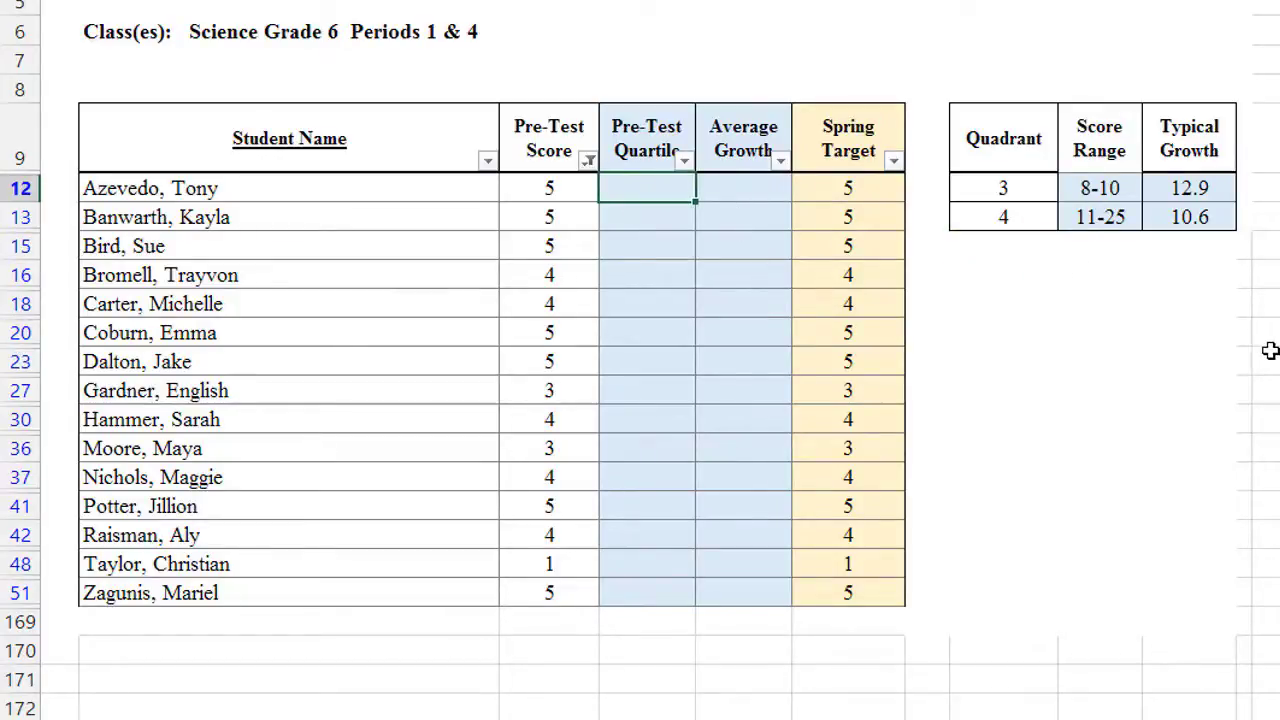
pyautogui.write('1')
pyautogui.click(751, 188)
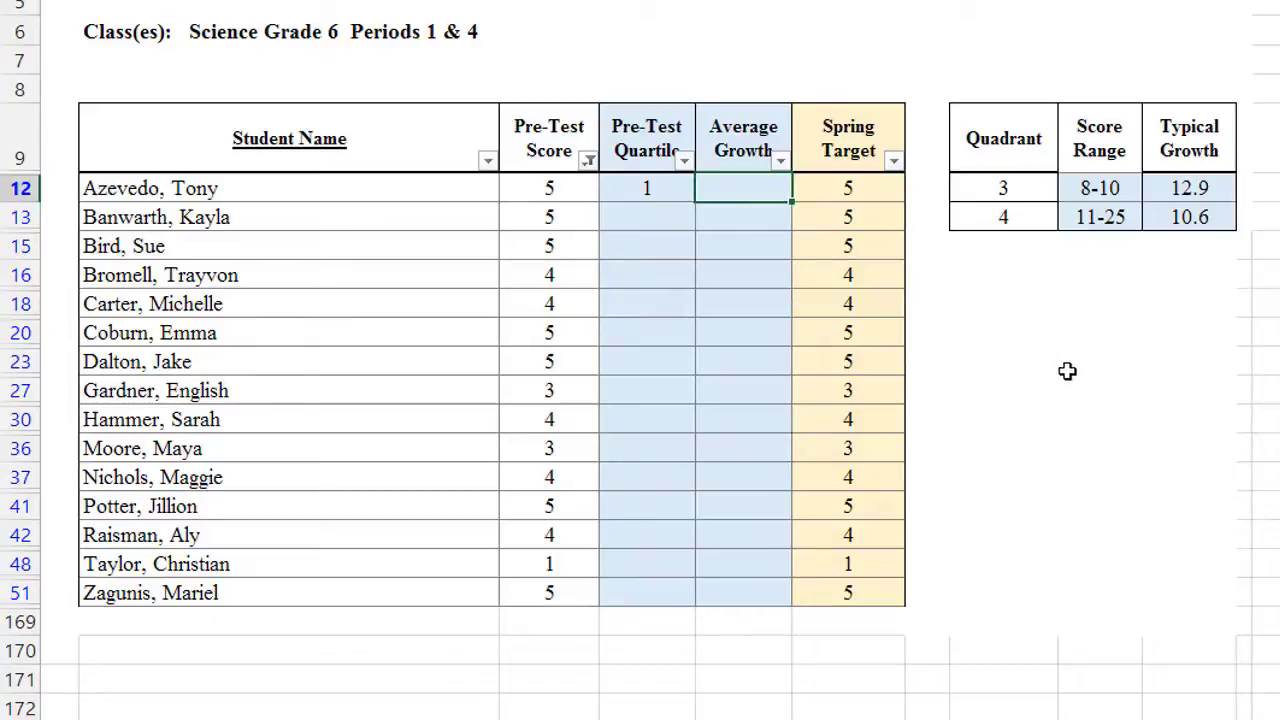
pyautogui.write('12')
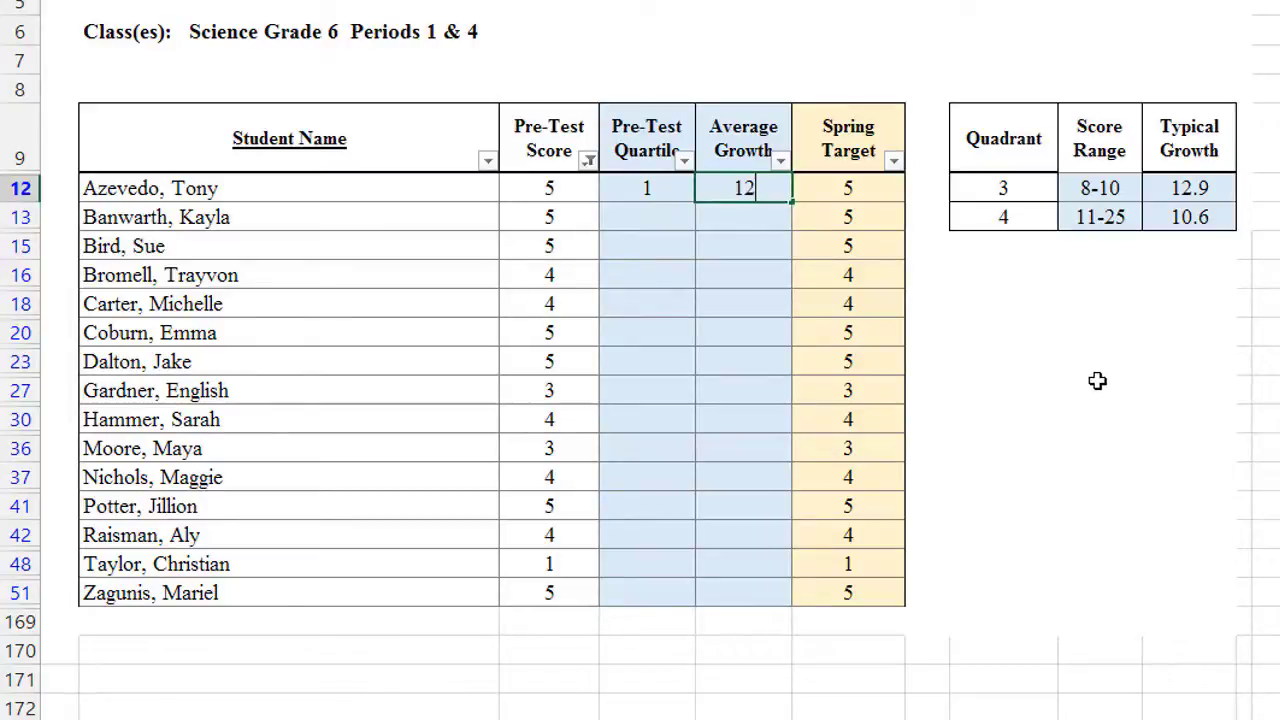
pyautogui.write('.8')
pyautogui.click(1100, 383)
pyautogui.click(662, 193)
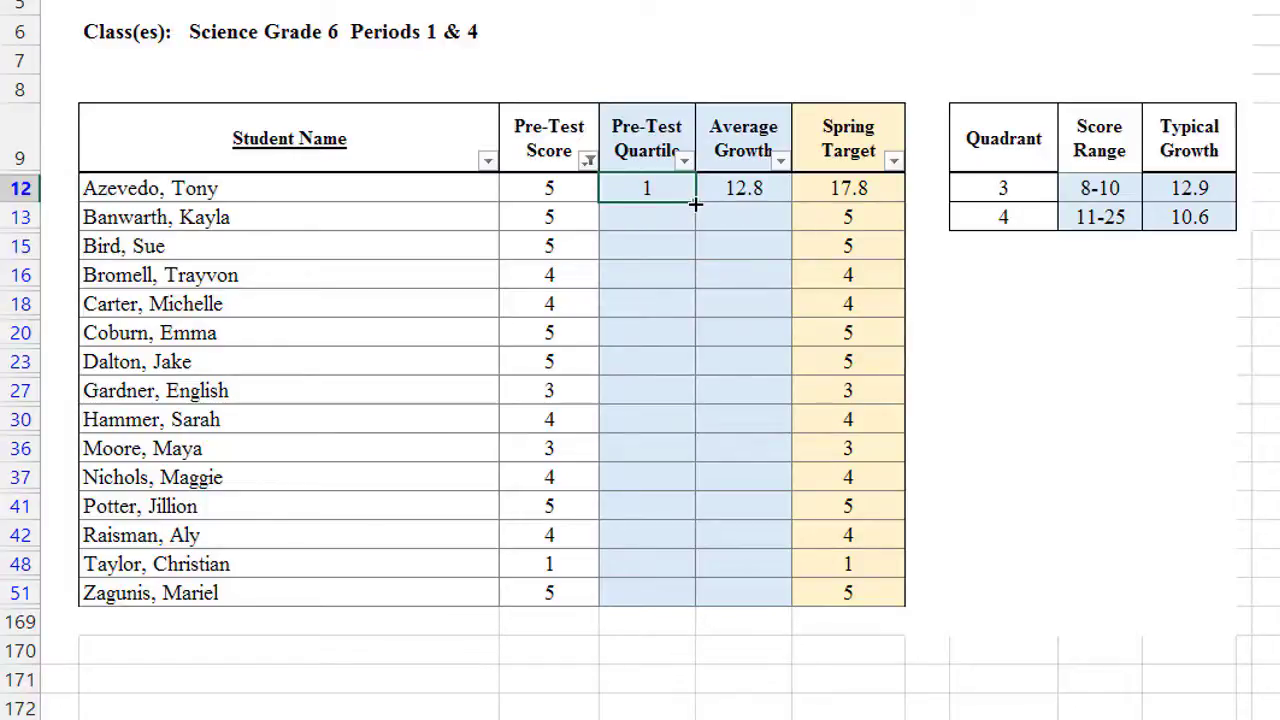
pyautogui.moveTo(692, 214); pyautogui.dragTo(686, 600)
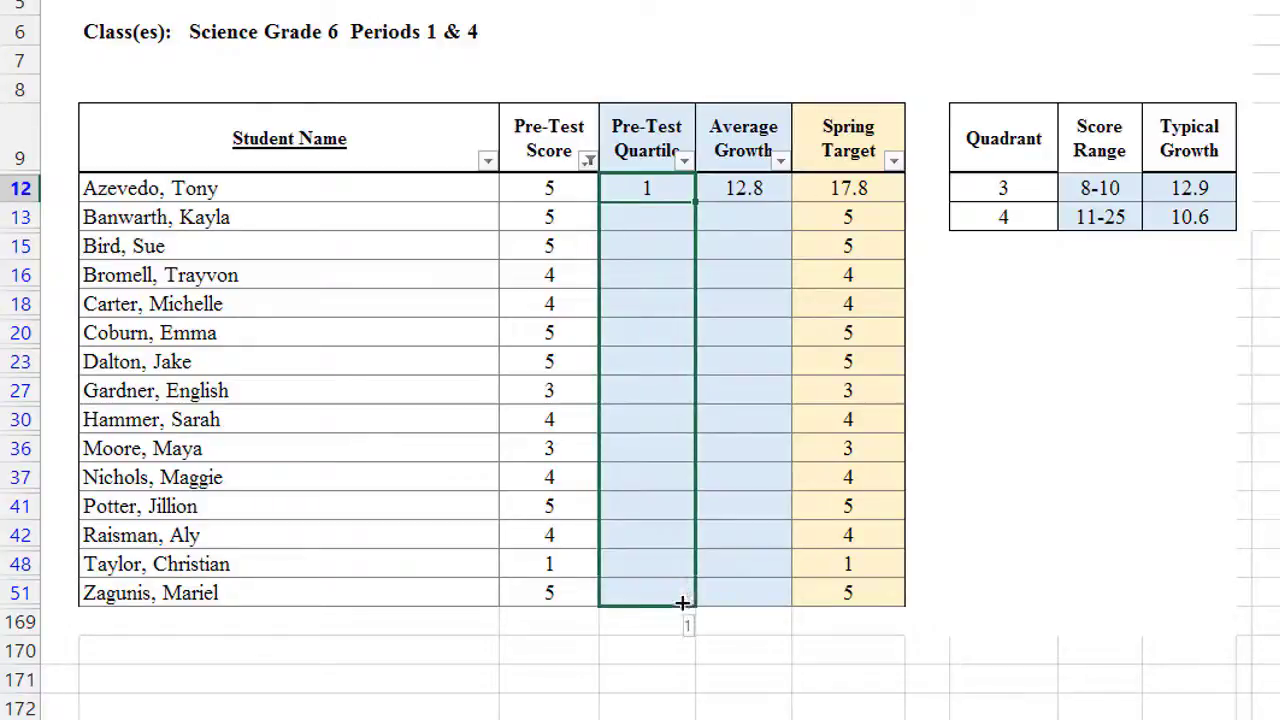
pyautogui.press('Right')
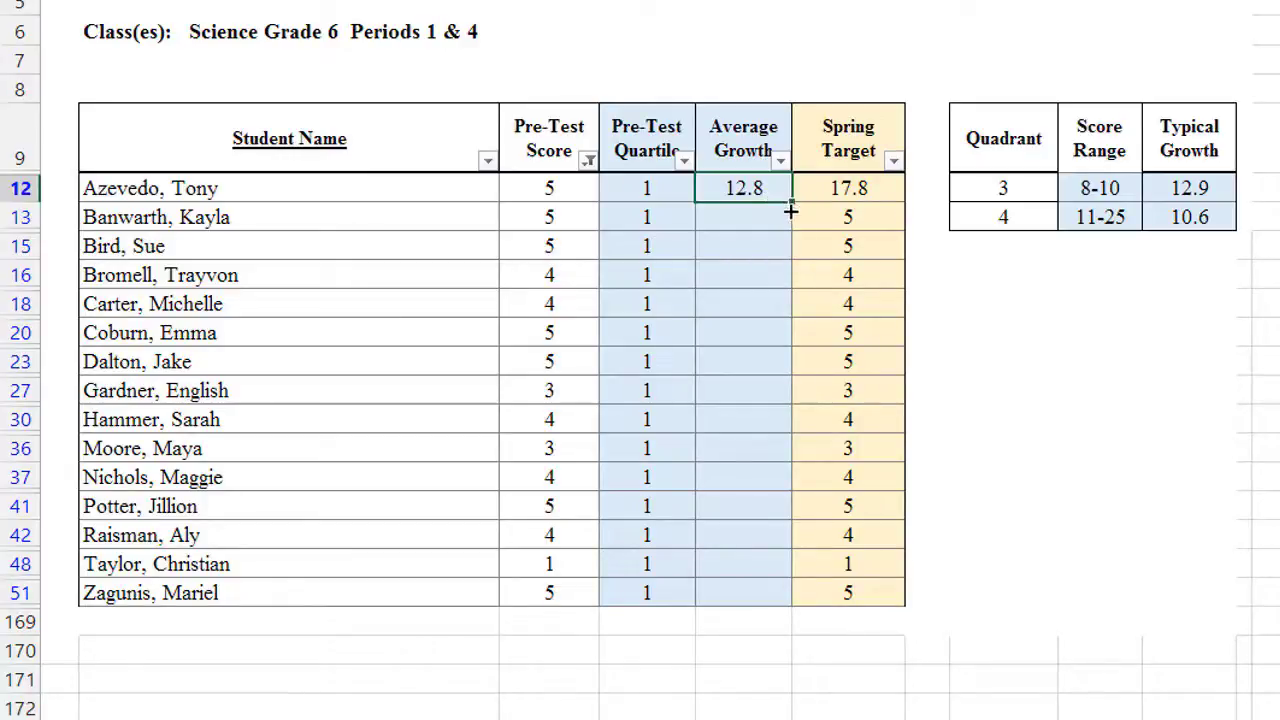
pyautogui.moveTo(790, 211); pyautogui.dragTo(762, 613)
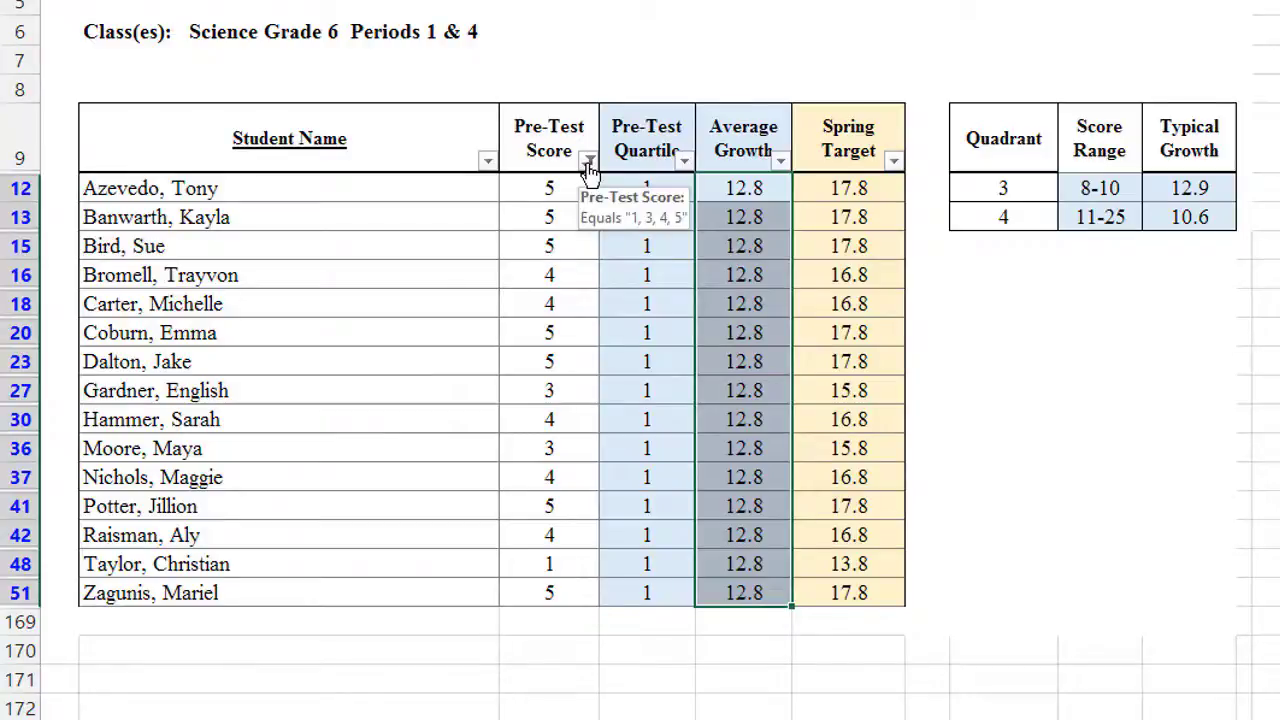
# Step: Tick (Select All) in the Pre-Test Score filter to show every student again
pyautogui.click(588, 162)
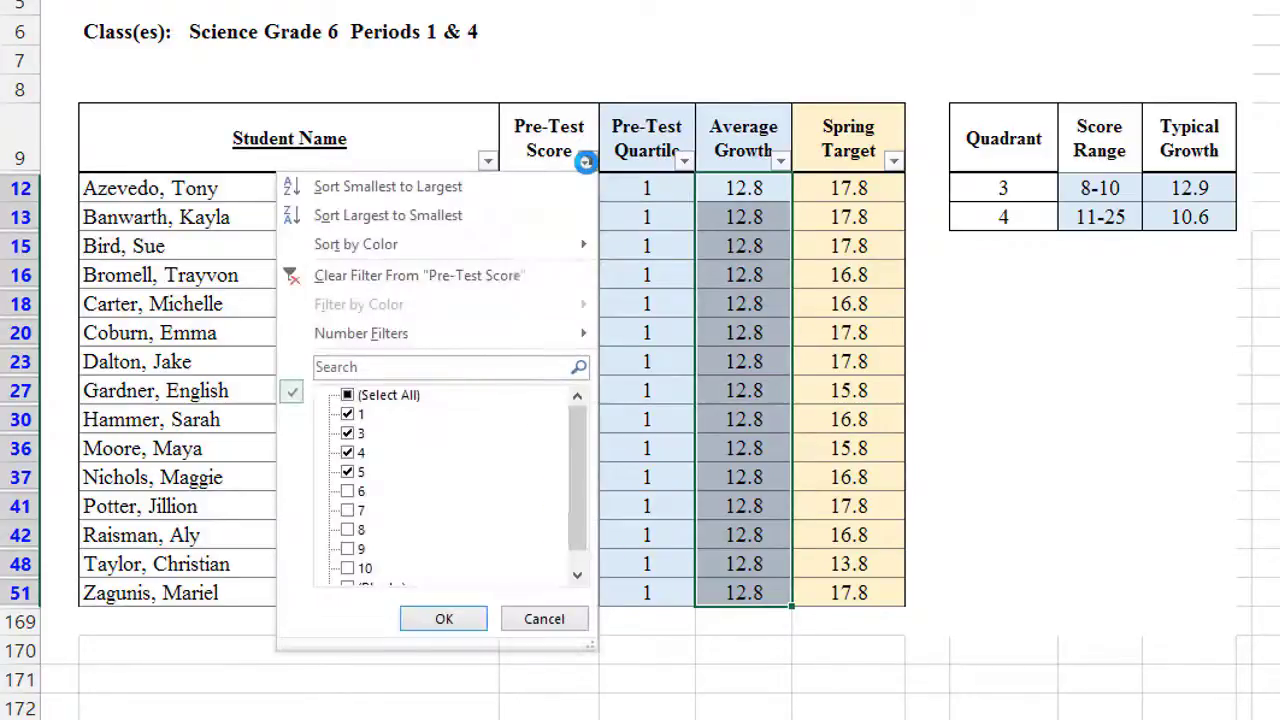
pyautogui.click(385, 398)
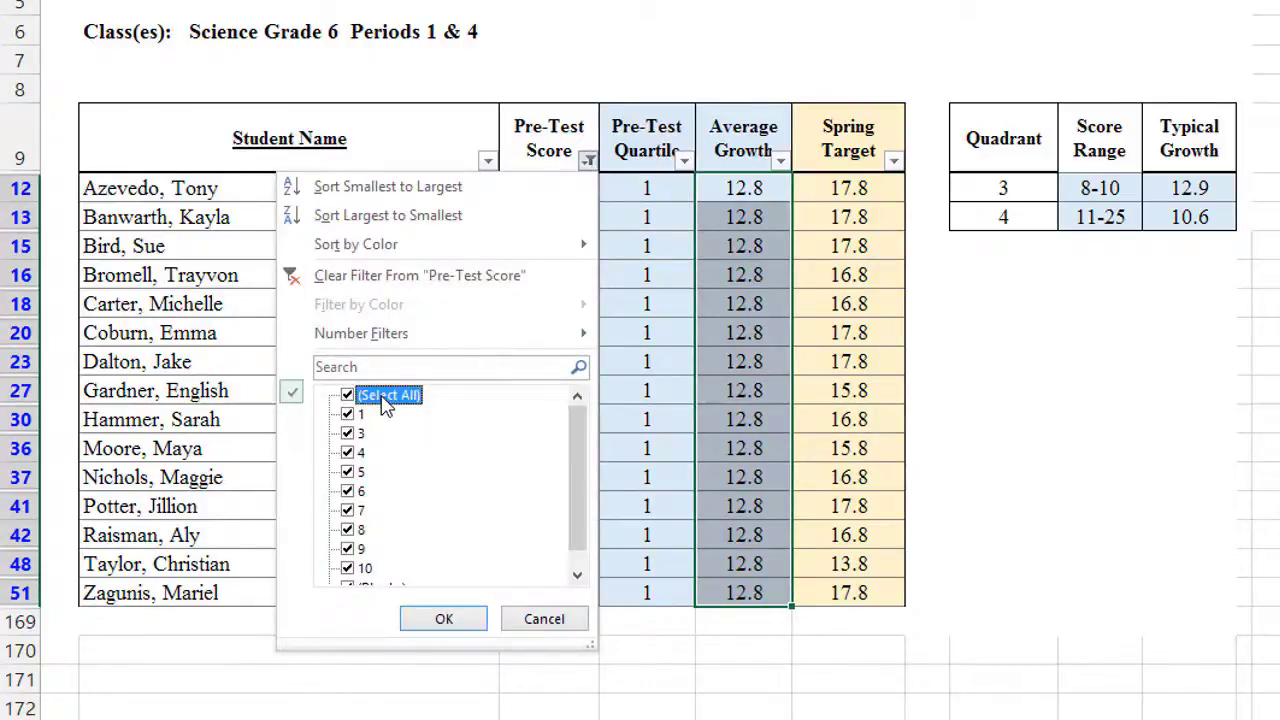
pyautogui.click(444, 619)
pyautogui.click(1112, 479)
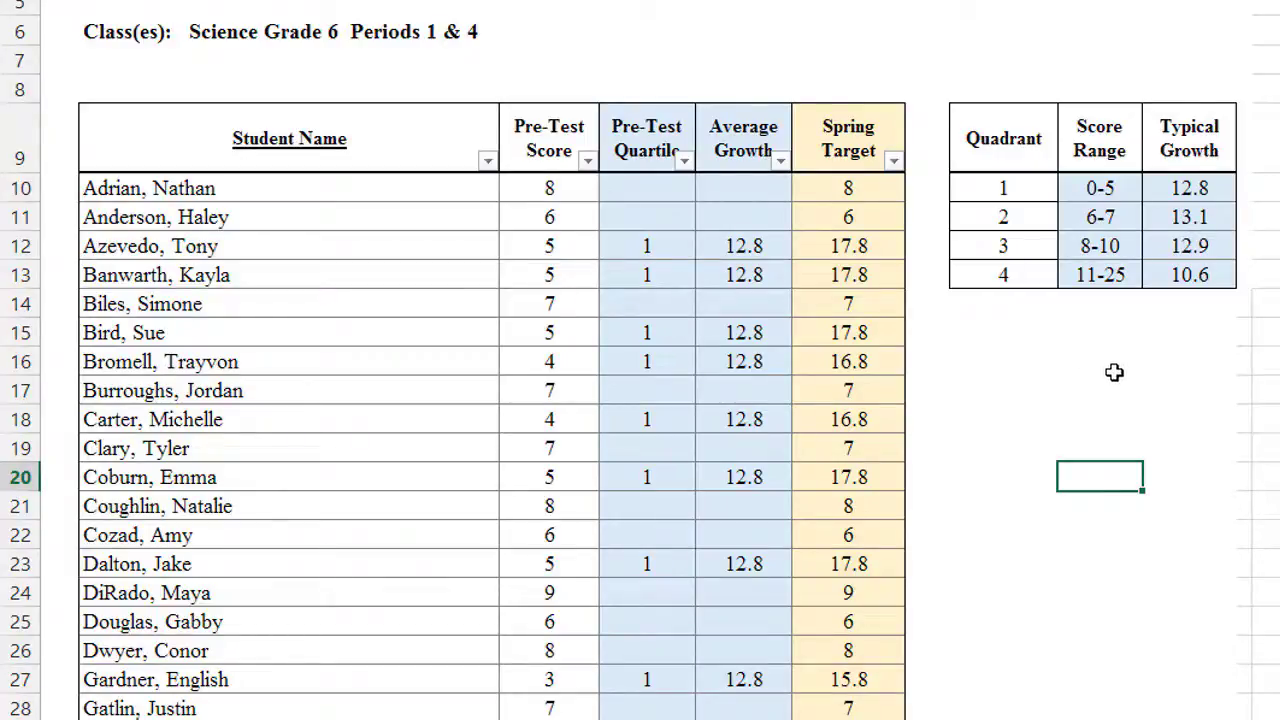
# Step: Filter Pre-Test Score to show only students scoring 6 and 7
pyautogui.click(587, 160)
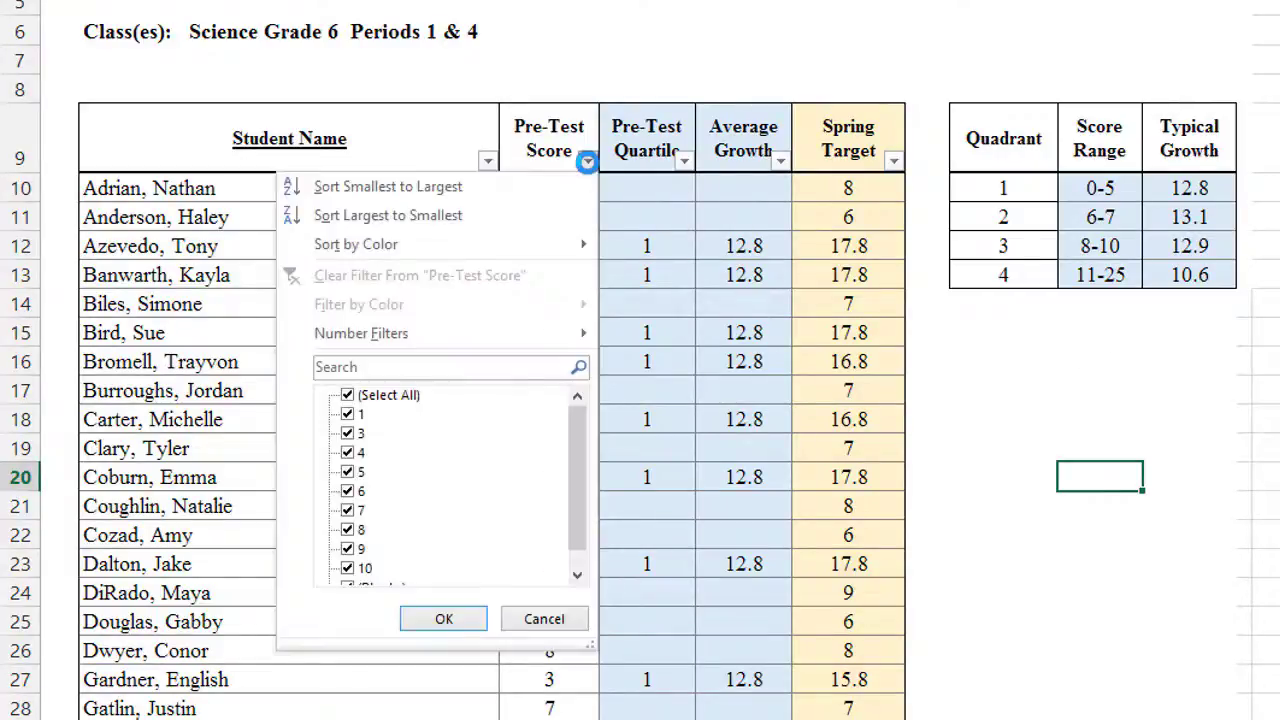
pyautogui.click(347, 395)
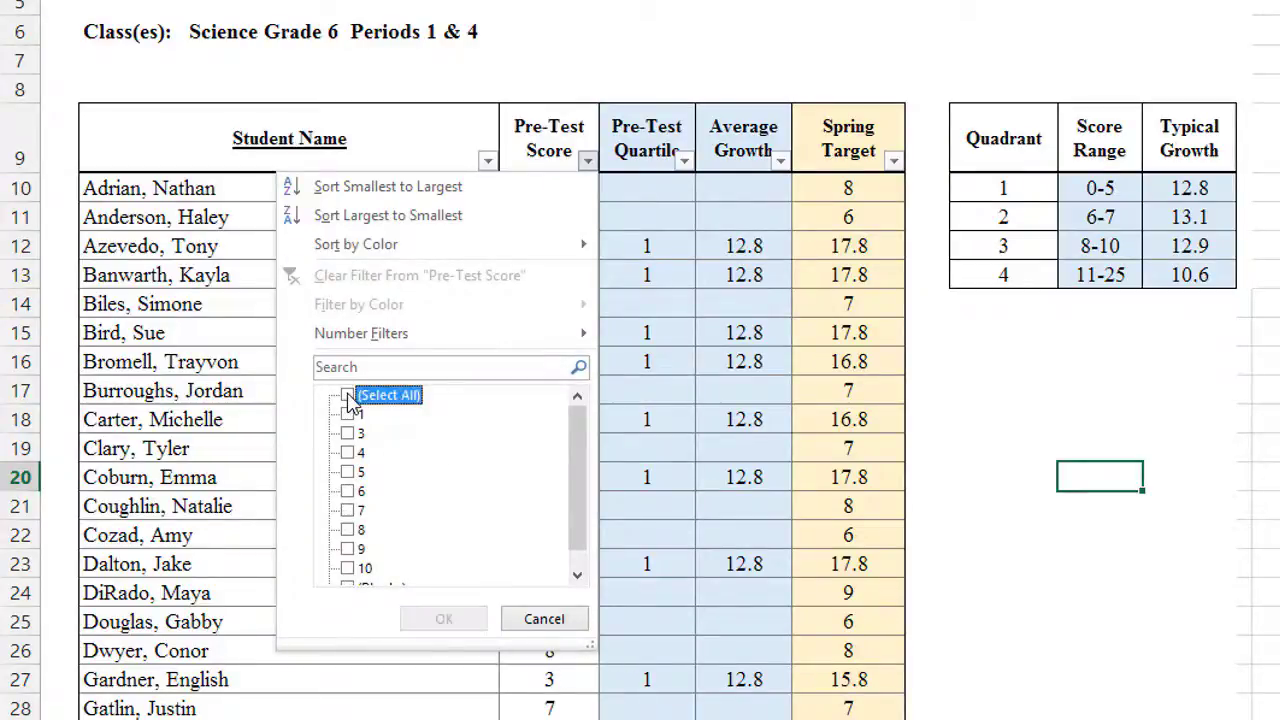
pyautogui.click(348, 491)
pyautogui.click(348, 510)
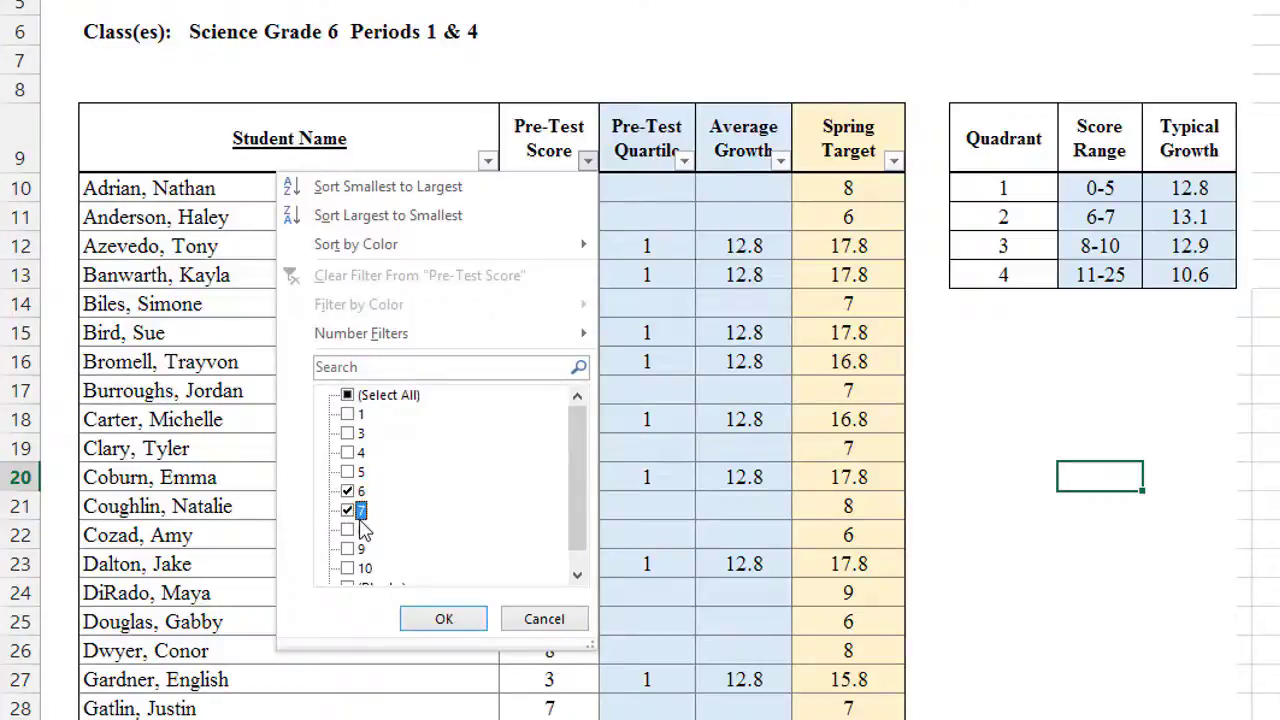
pyautogui.click(450, 627)
# Step: Enter quartile 2 and average growth 13.1, filling both down all filtered students
pyautogui.click(636, 194)
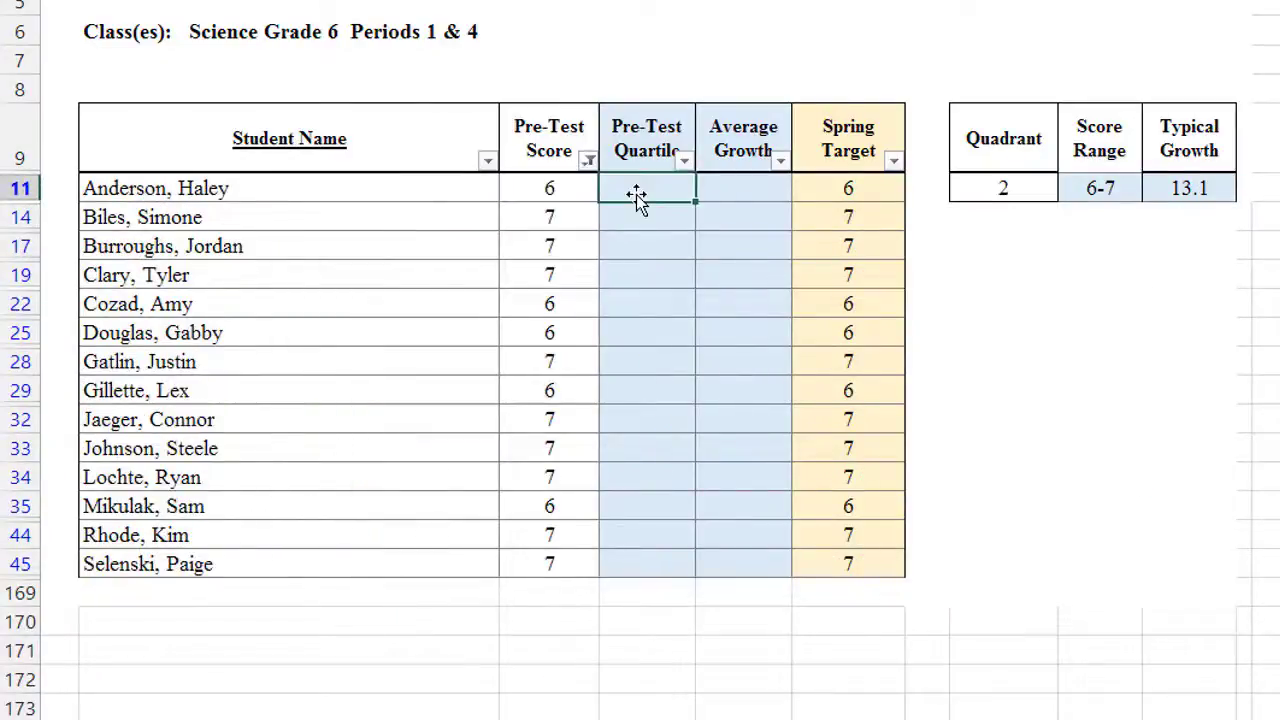
pyautogui.write('2')
pyautogui.click(749, 189)
pyautogui.write('1')
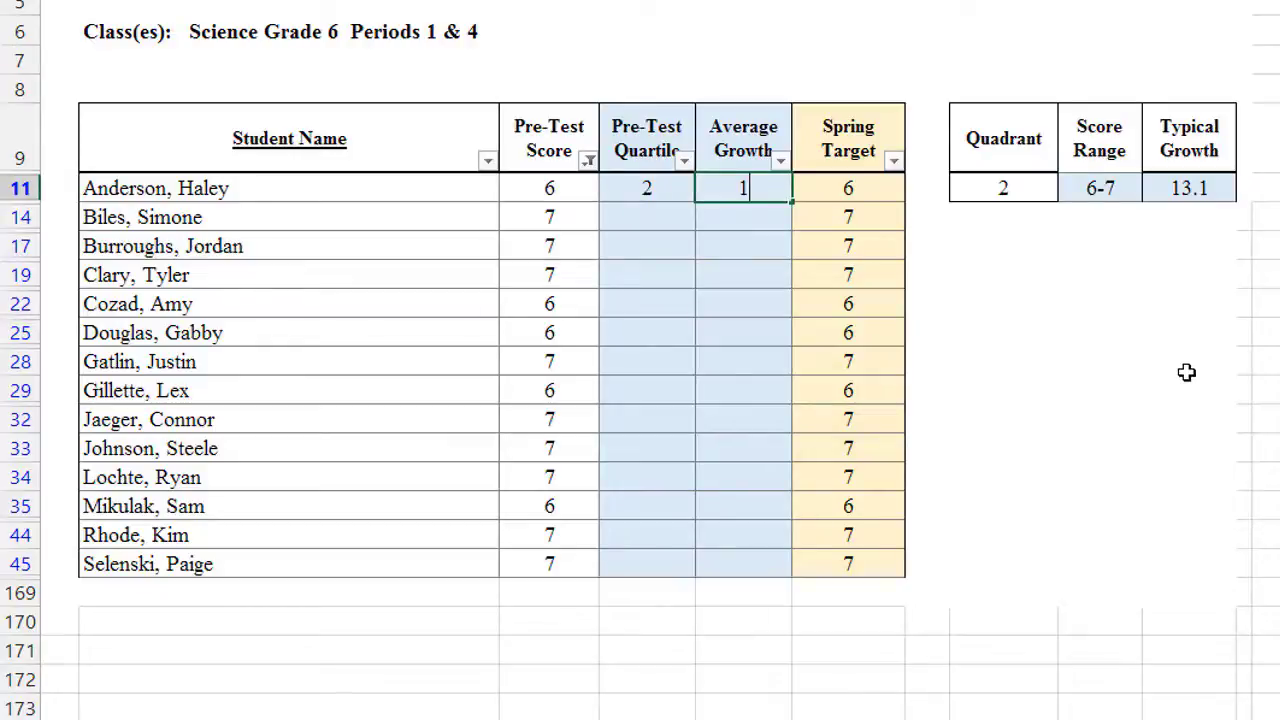
pyautogui.write('3.1')
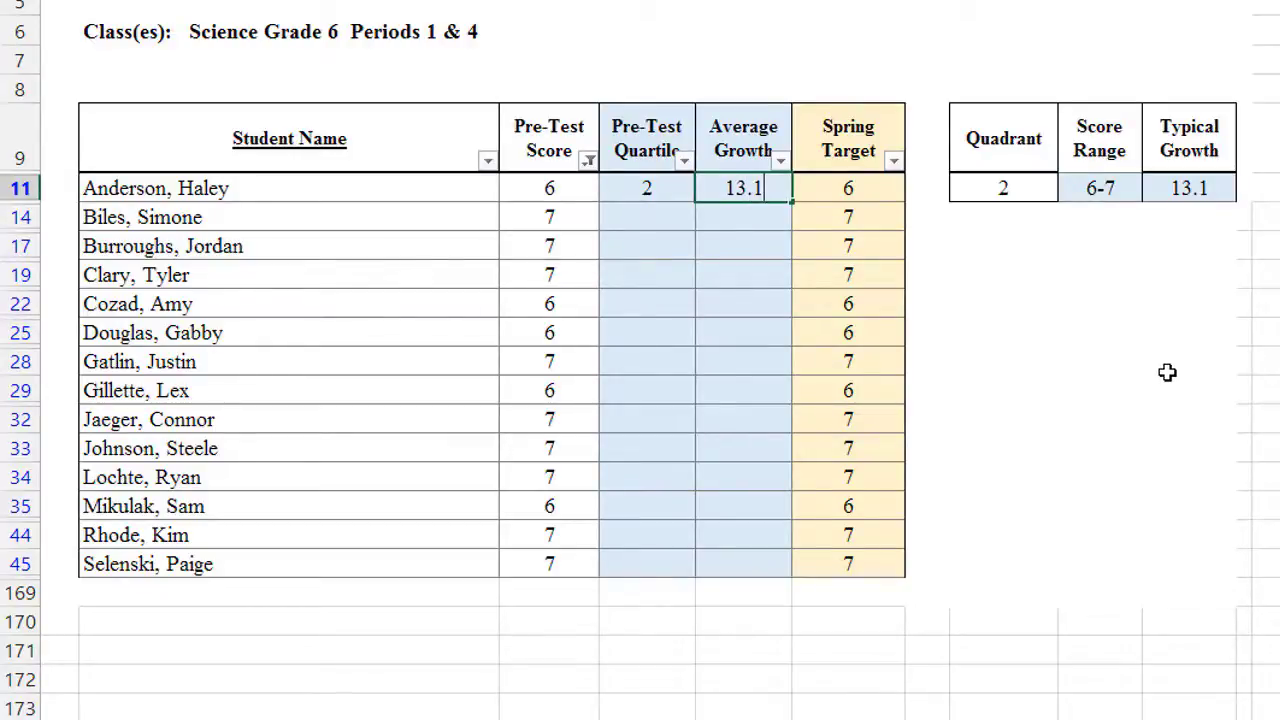
pyautogui.click(640, 194)
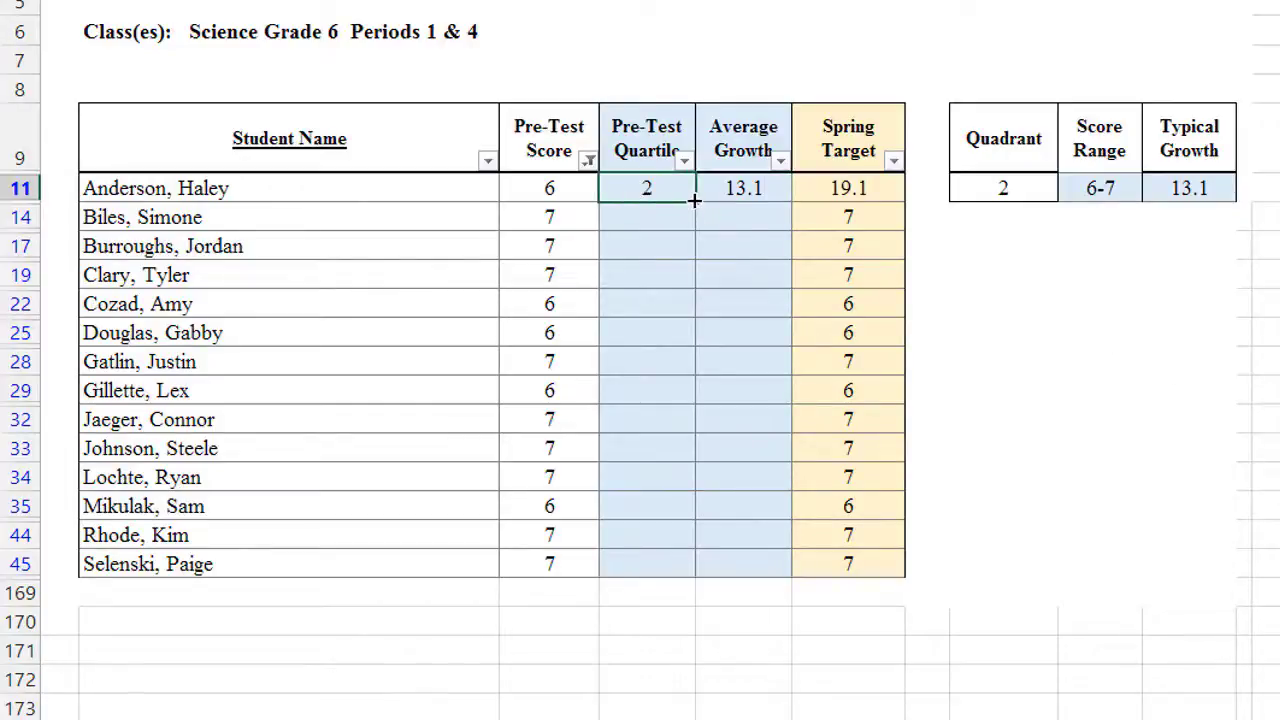
pyautogui.moveTo(694, 201); pyautogui.dragTo(683, 571)
pyautogui.click(740, 188)
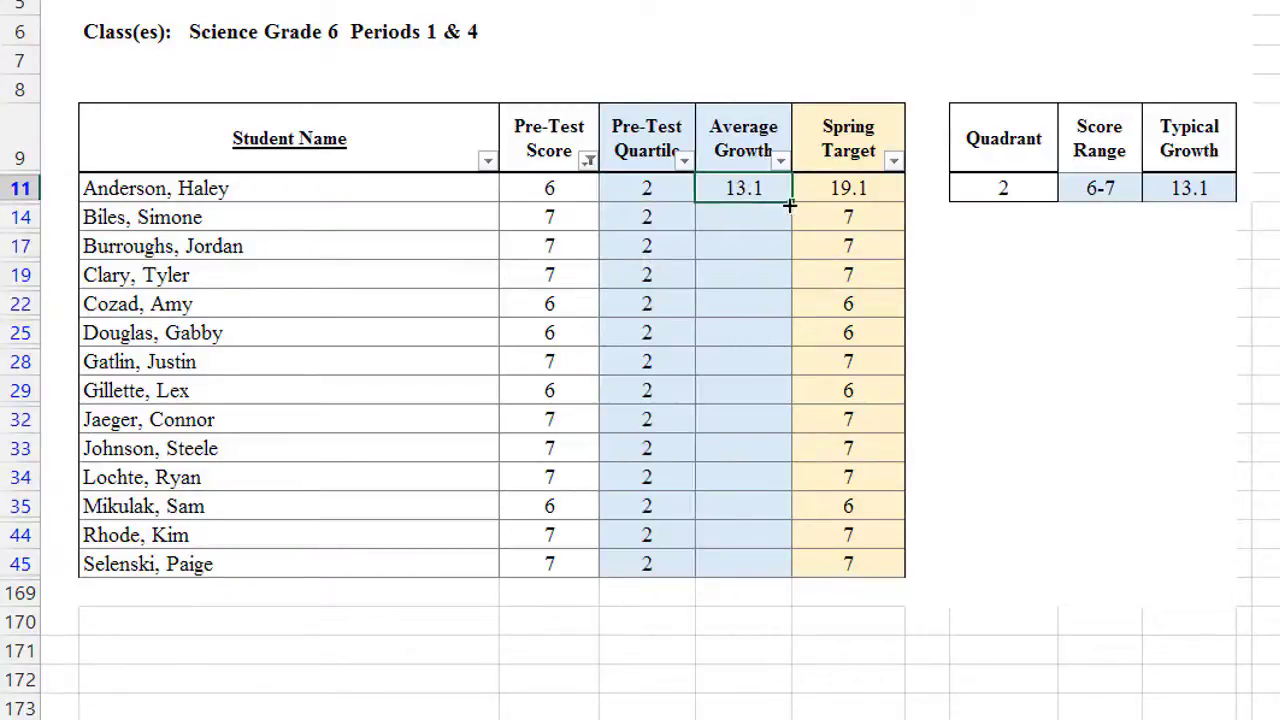
pyautogui.moveTo(791, 203); pyautogui.dragTo(782, 573)
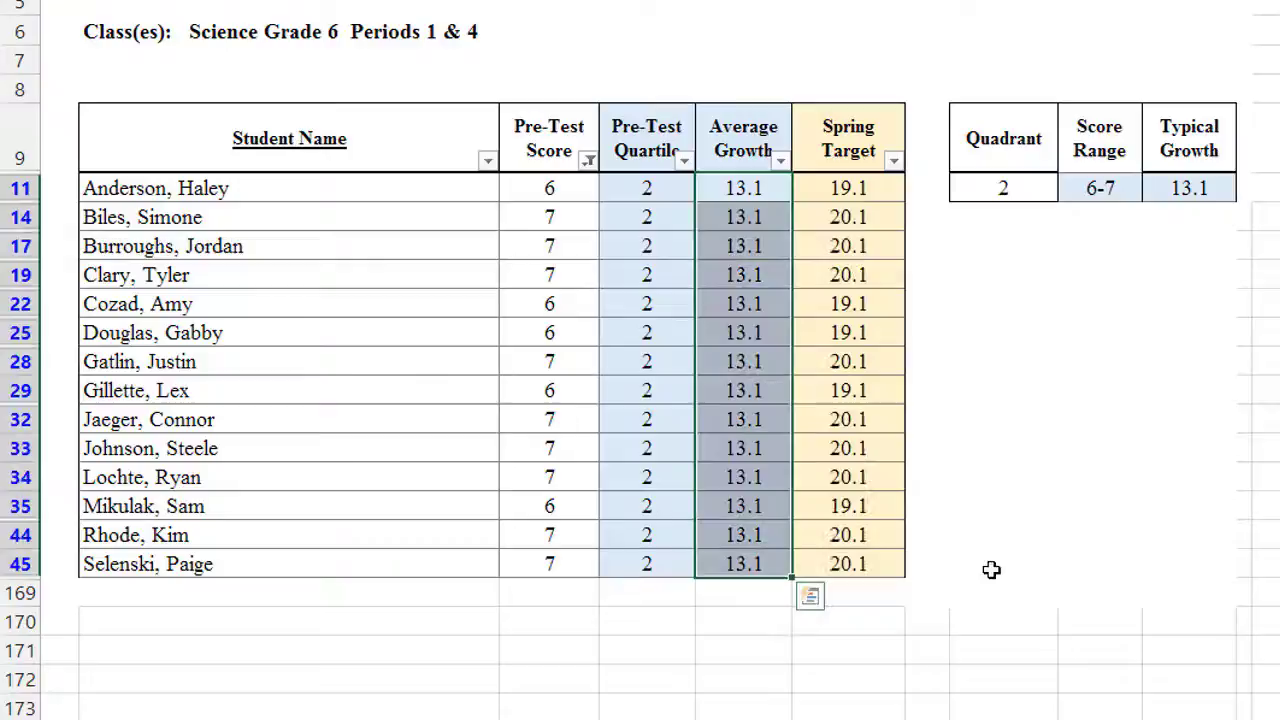
# Step: Select all Pre-Test Score values to show every student row again
pyautogui.click(589, 161)
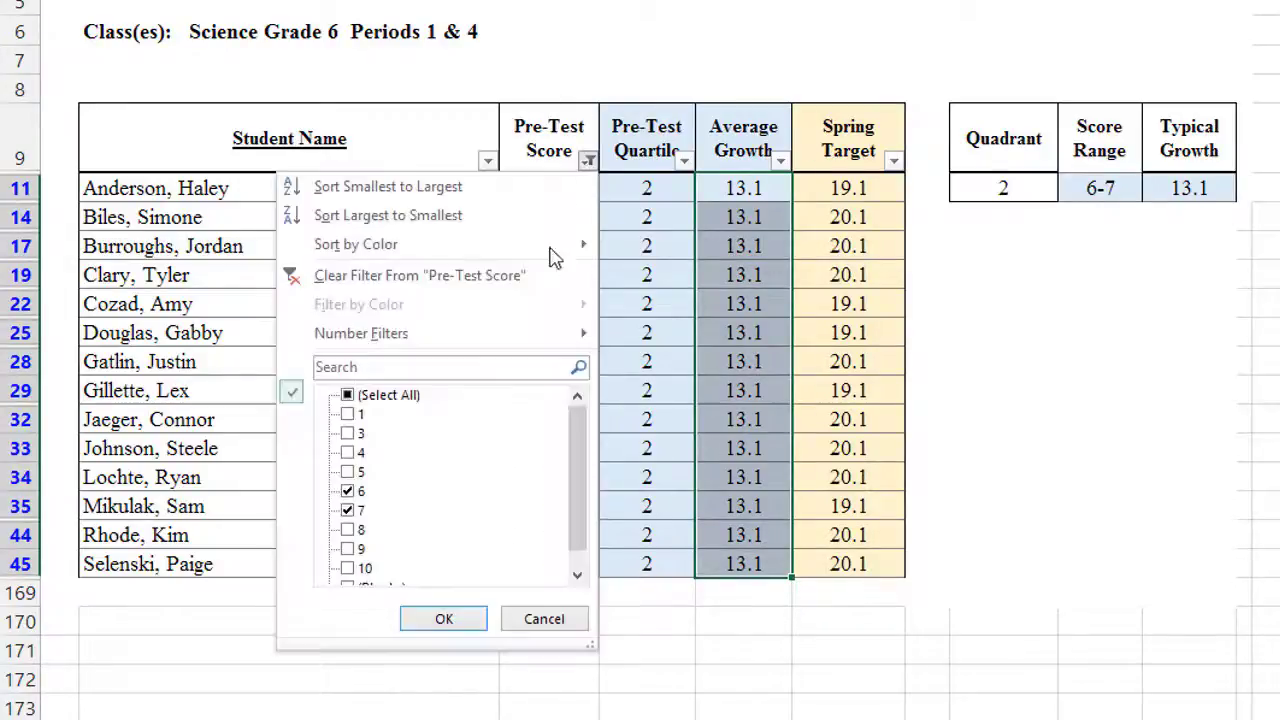
pyautogui.click(347, 396)
pyautogui.click(440, 619)
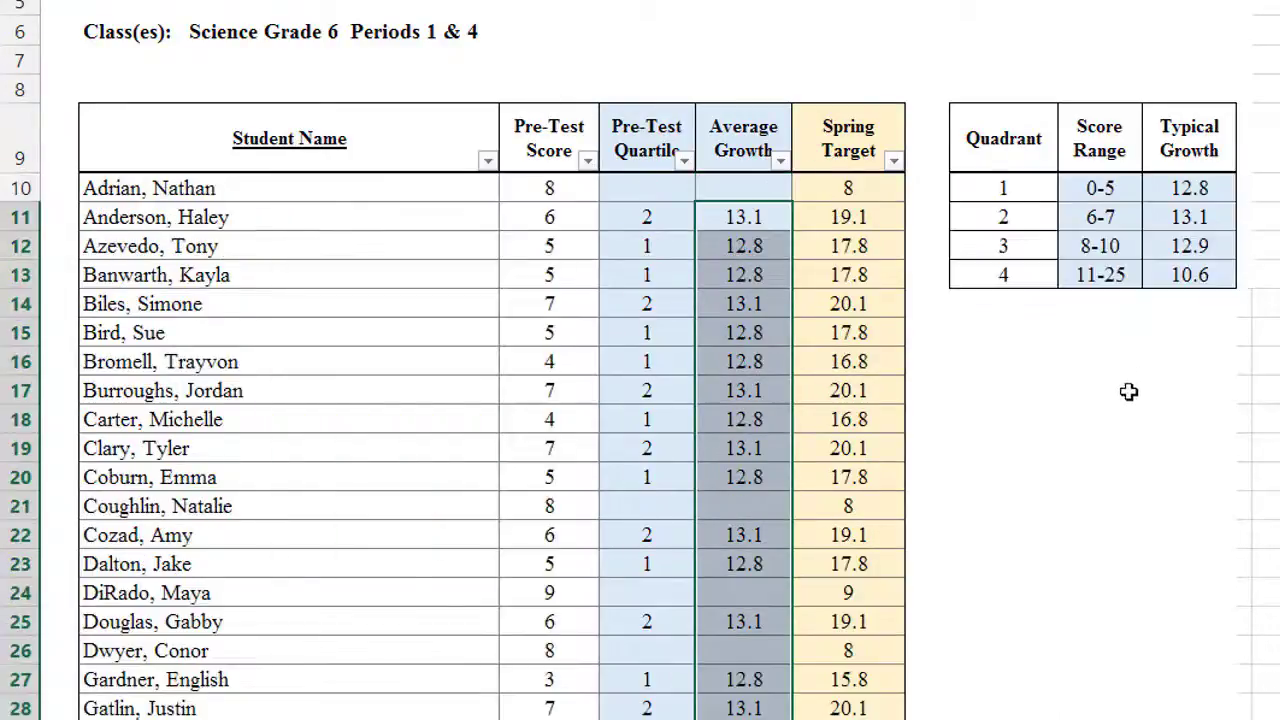
pyautogui.click(1097, 394)
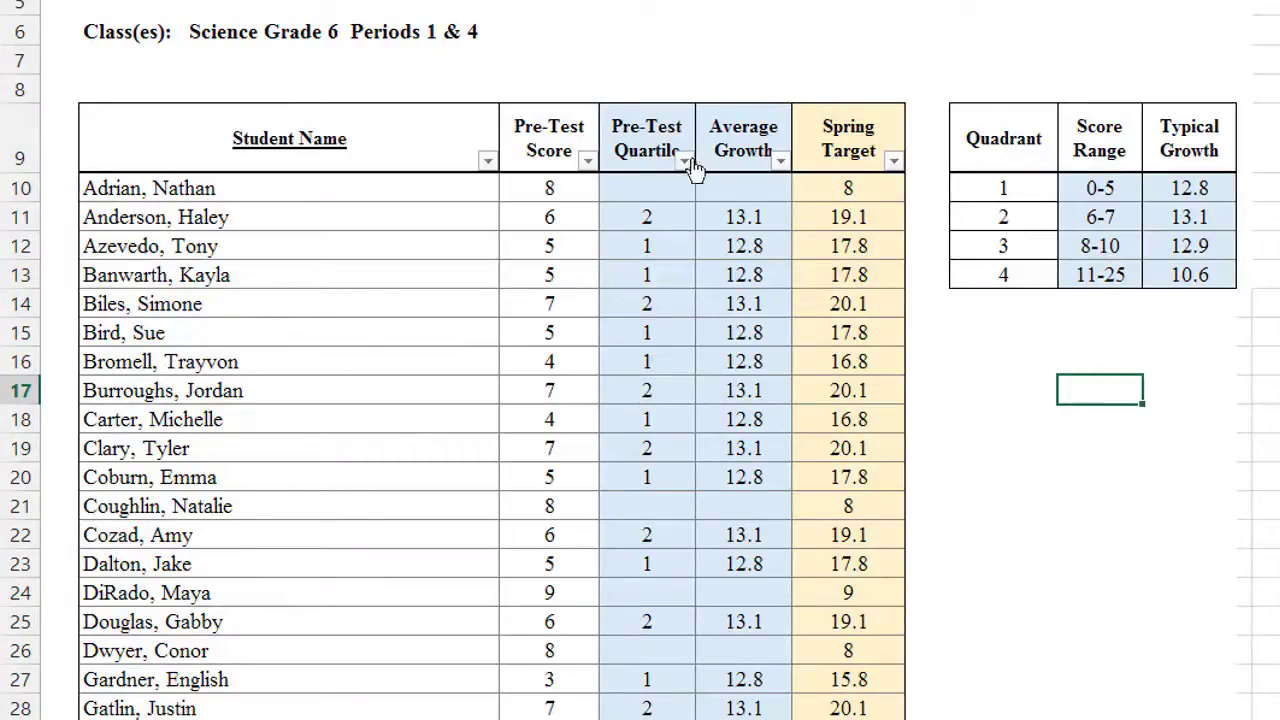
# Step: Filter Pre-Test Score to show only students scoring 8, 9 and 10
pyautogui.click(586, 157)
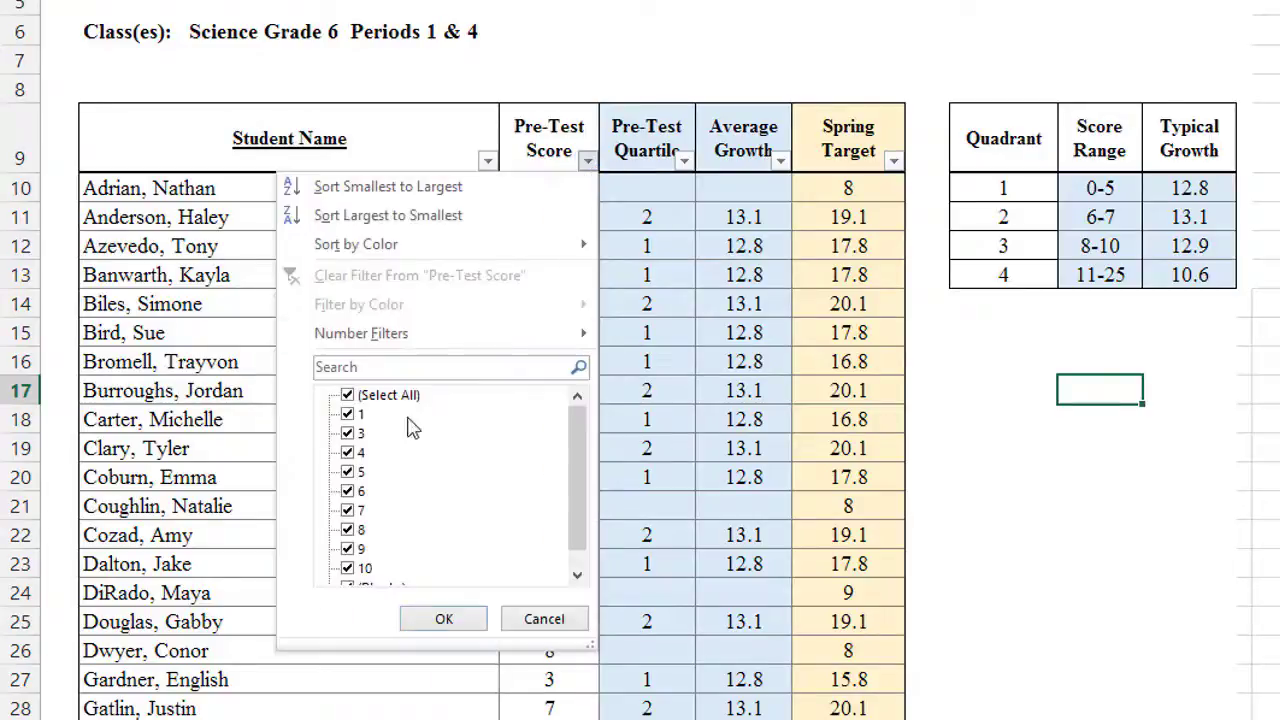
pyautogui.click(370, 396)
pyautogui.moveTo(580, 434); pyautogui.dragTo(580, 476)
pyautogui.click(358, 511)
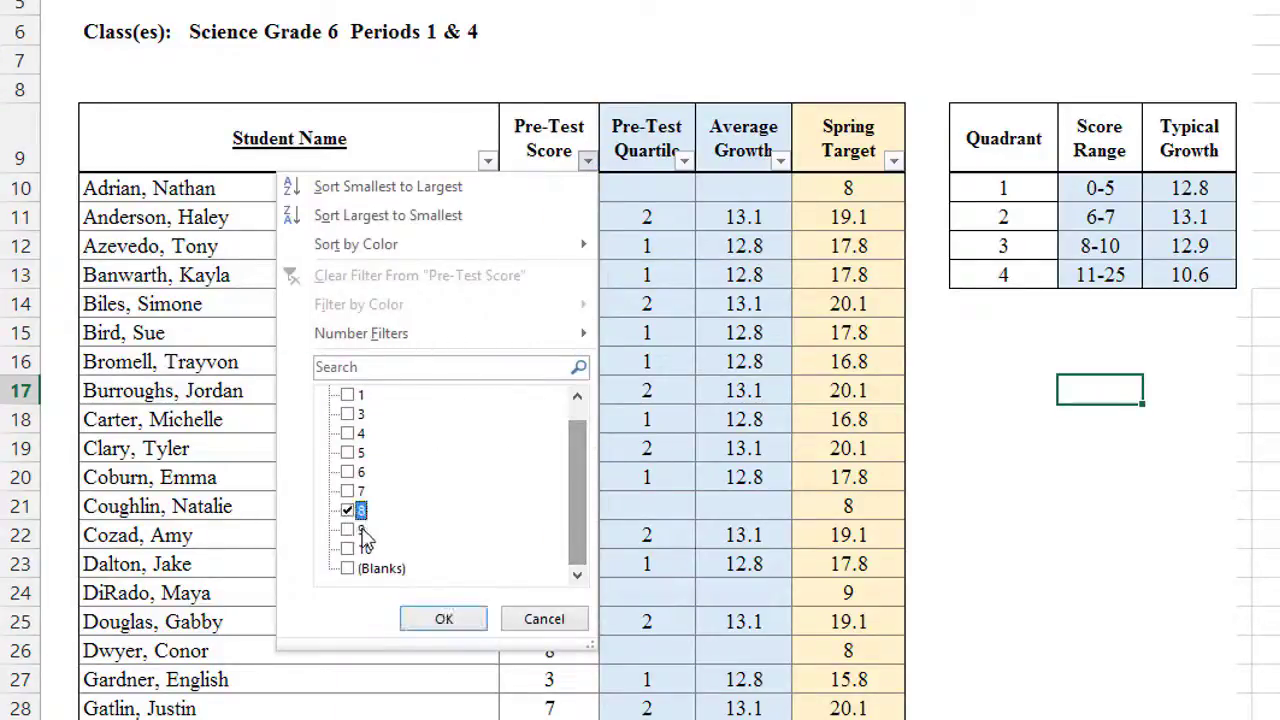
pyautogui.click(362, 530)
pyautogui.click(348, 549)
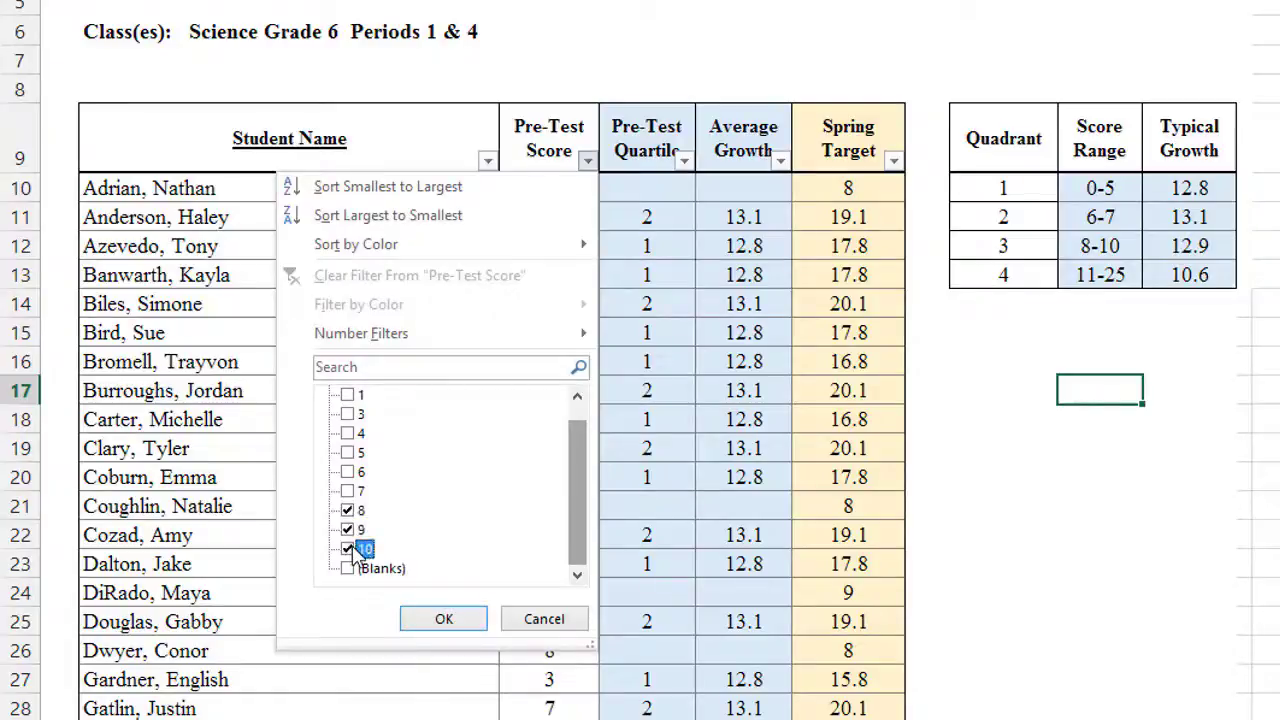
pyautogui.click(432, 619)
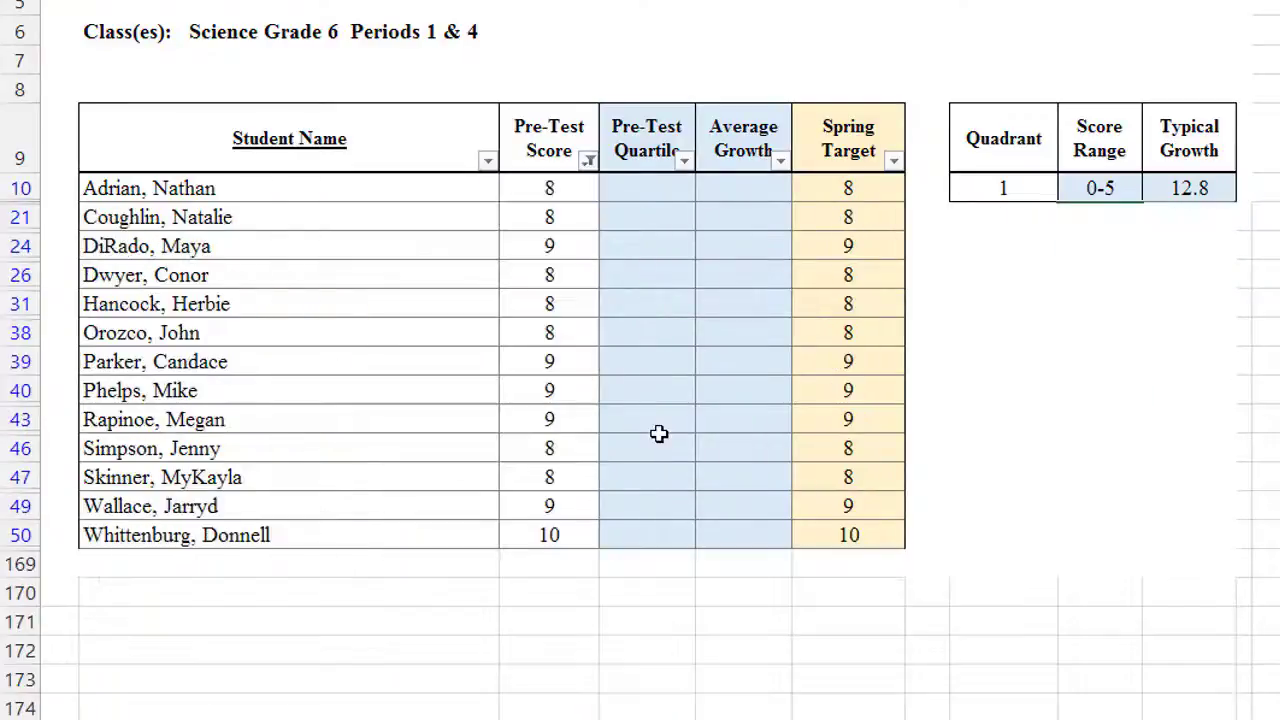
# Step: Enter quartile 3 and average growth 12.9, filling both down all filtered students
pyautogui.click(650, 189)
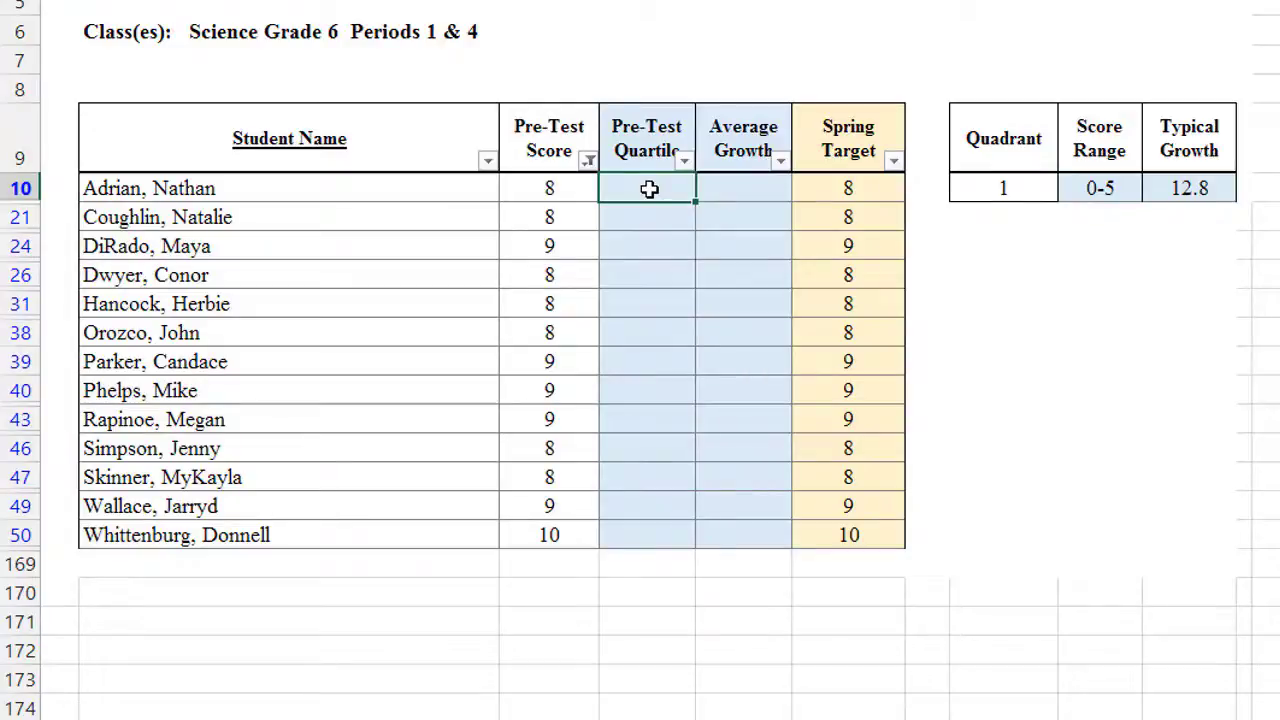
pyautogui.write('3')
pyautogui.click(1100, 389)
pyautogui.click(748, 187)
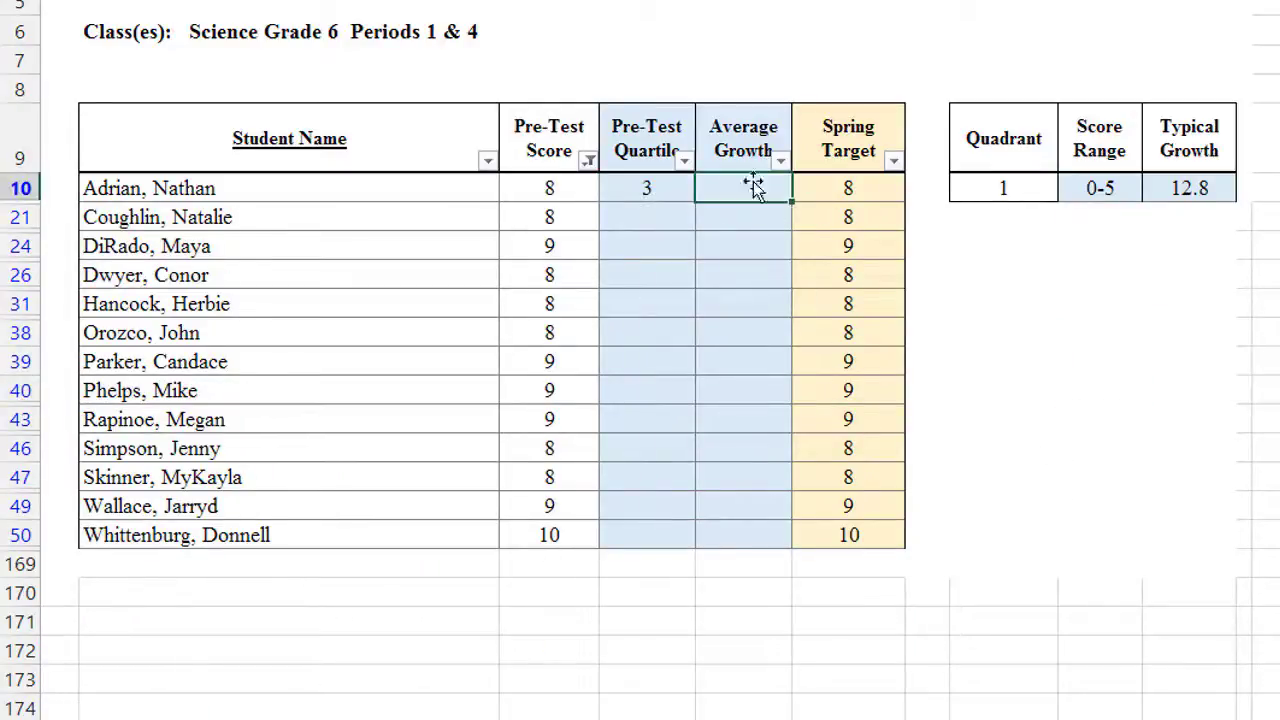
pyautogui.write('12')
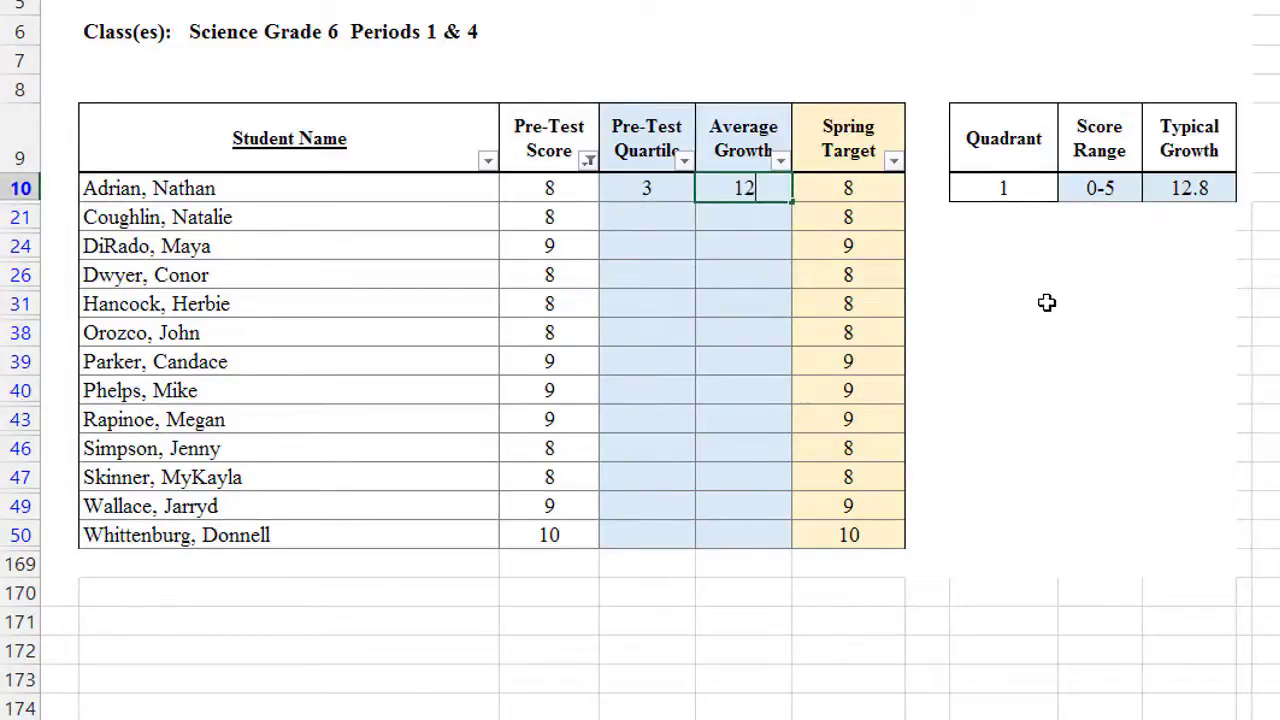
pyautogui.write('.9')
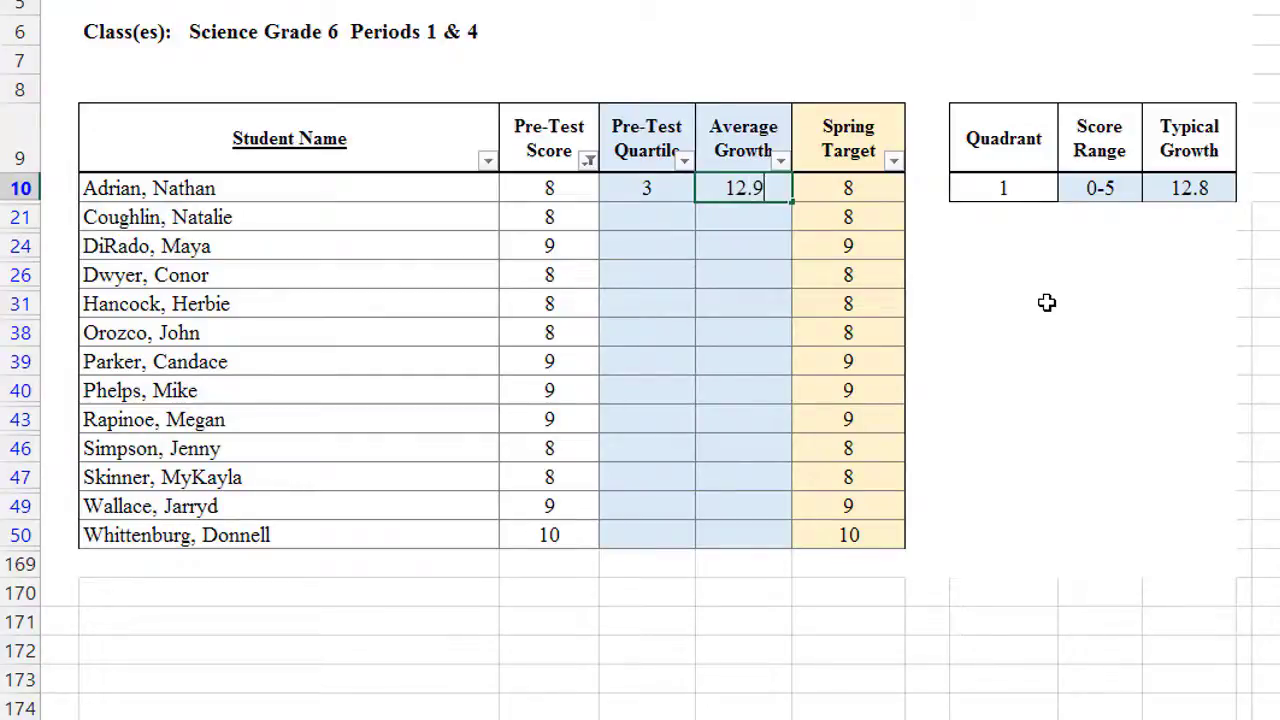
pyautogui.click(1047, 302)
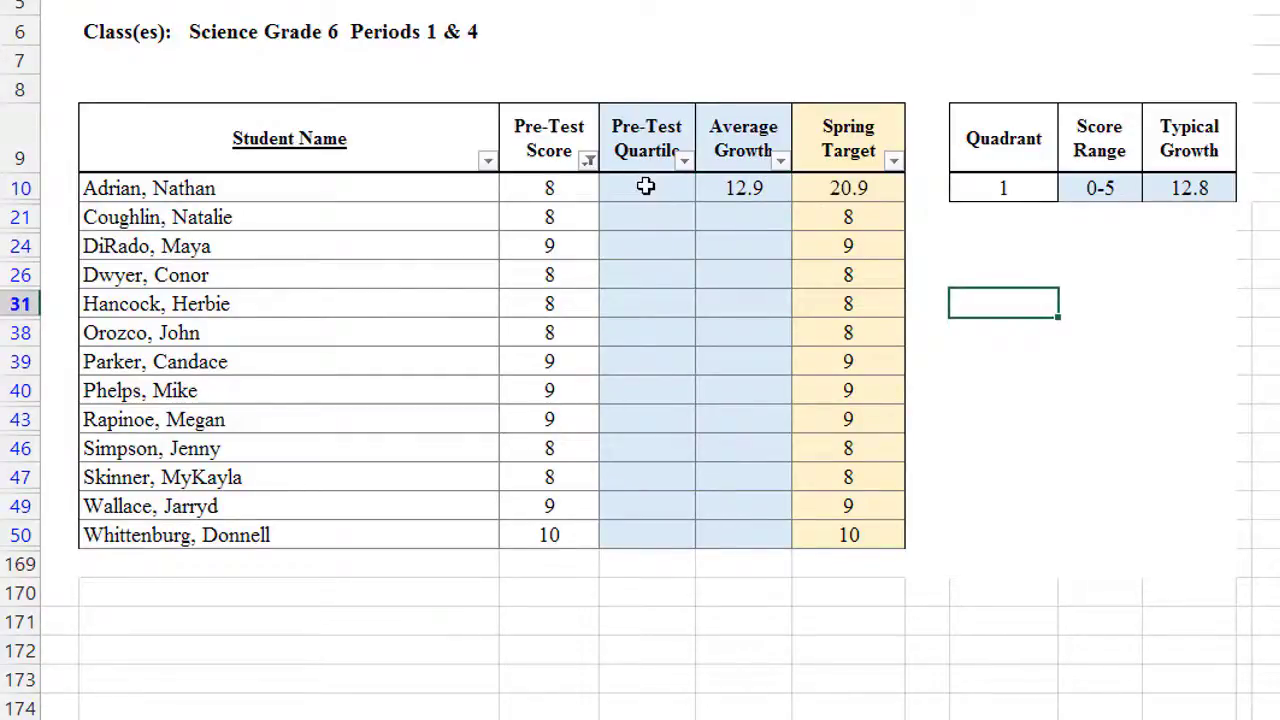
pyautogui.click(646, 188)
pyautogui.moveTo(696, 202); pyautogui.dragTo(657, 536)
pyautogui.click(748, 189)
pyautogui.moveTo(793, 205); pyautogui.dragTo(757, 550)
# Step: Select all Pre-Test Score values to show every student row again
pyautogui.click(588, 162)
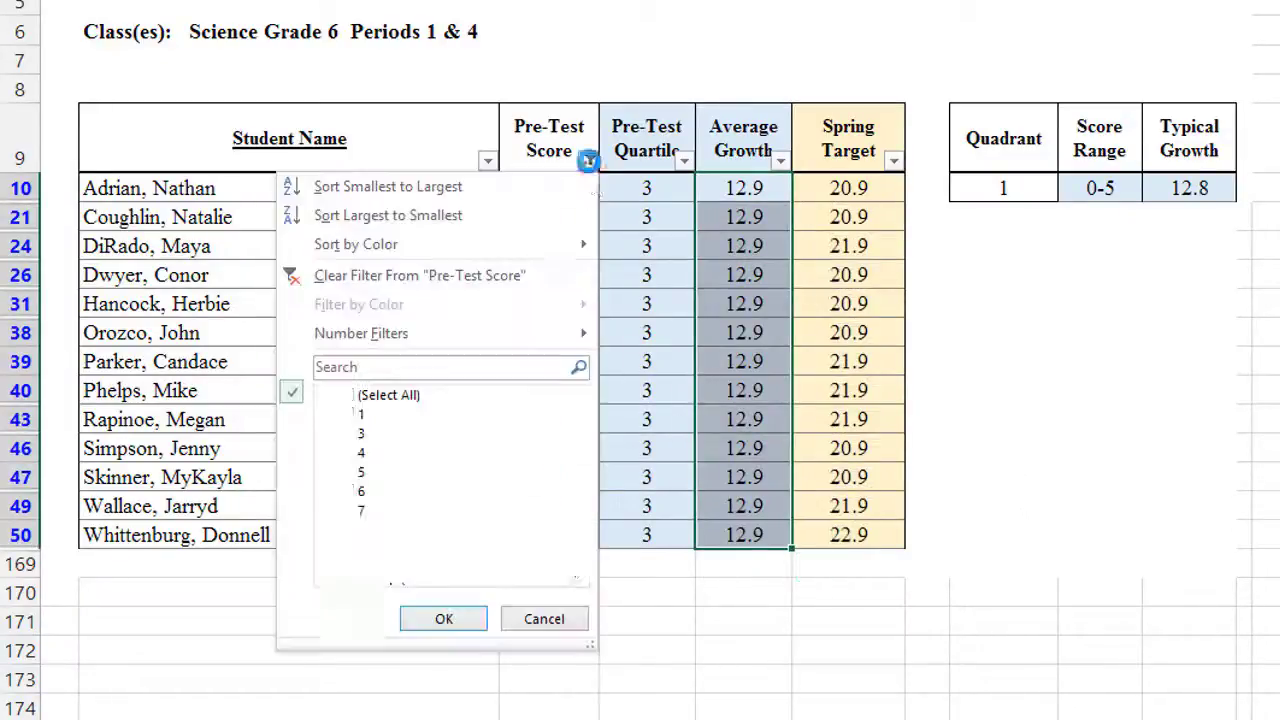
pyautogui.click(389, 396)
pyautogui.click(445, 619)
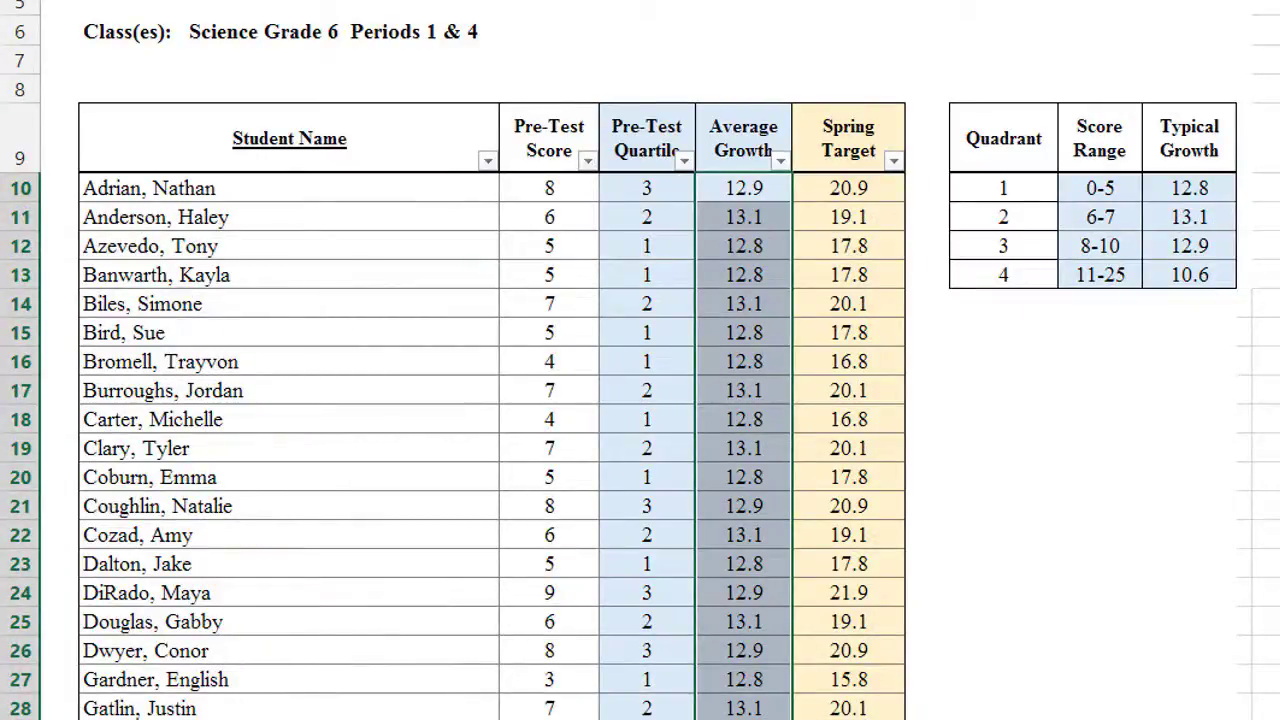
pyautogui.scroll(-4, 647, 324)
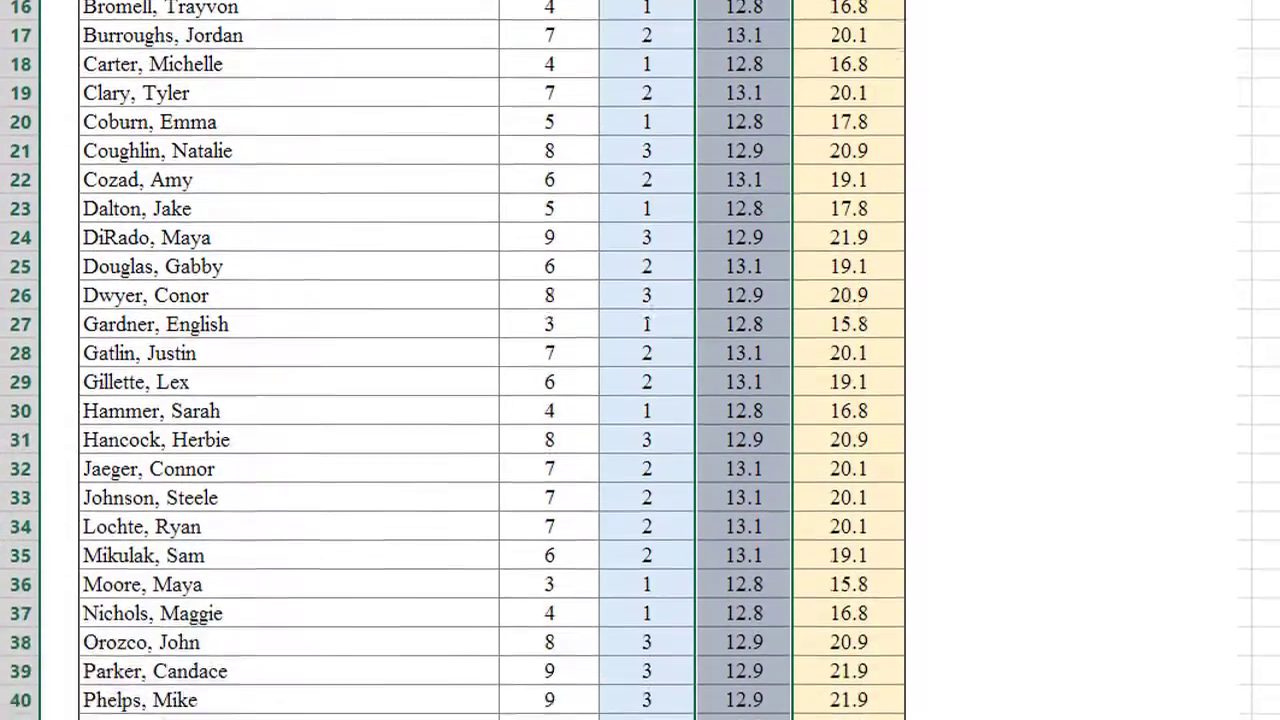
pyautogui.scroll(-5, 647, 324)
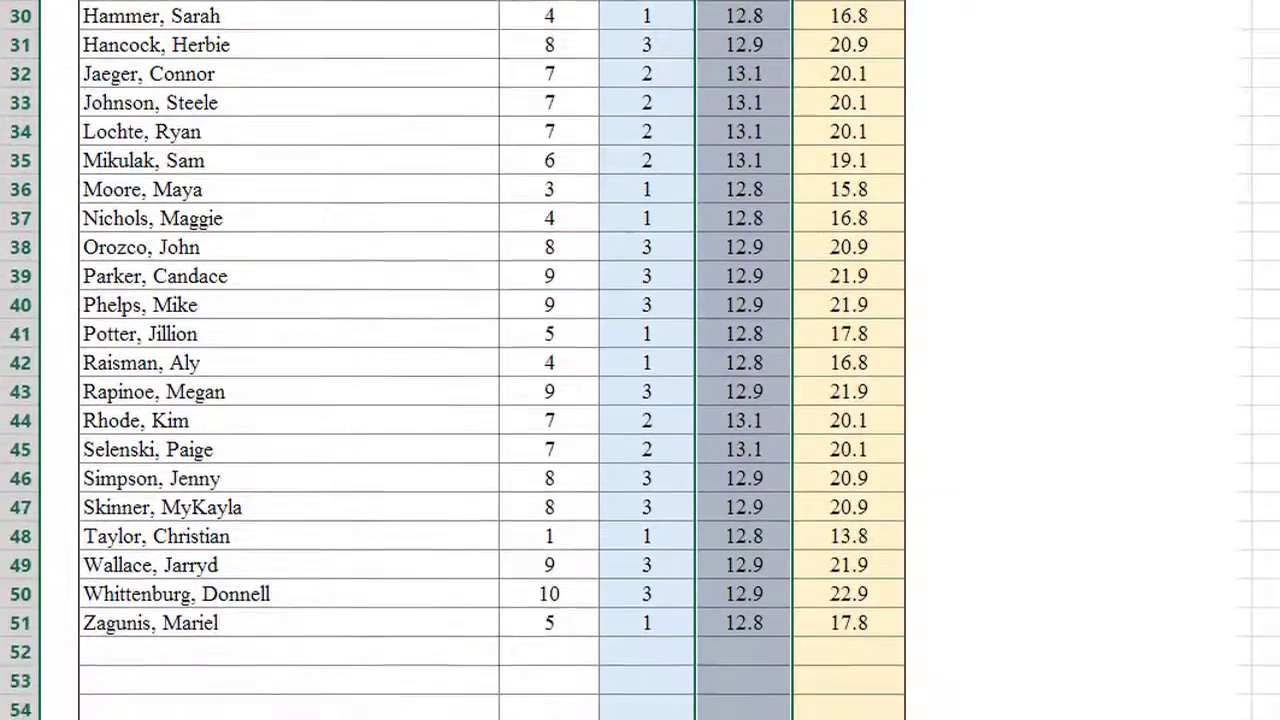
pyautogui.scroll(-3, 647, 324)
pyautogui.scroll(4, 647, 324)
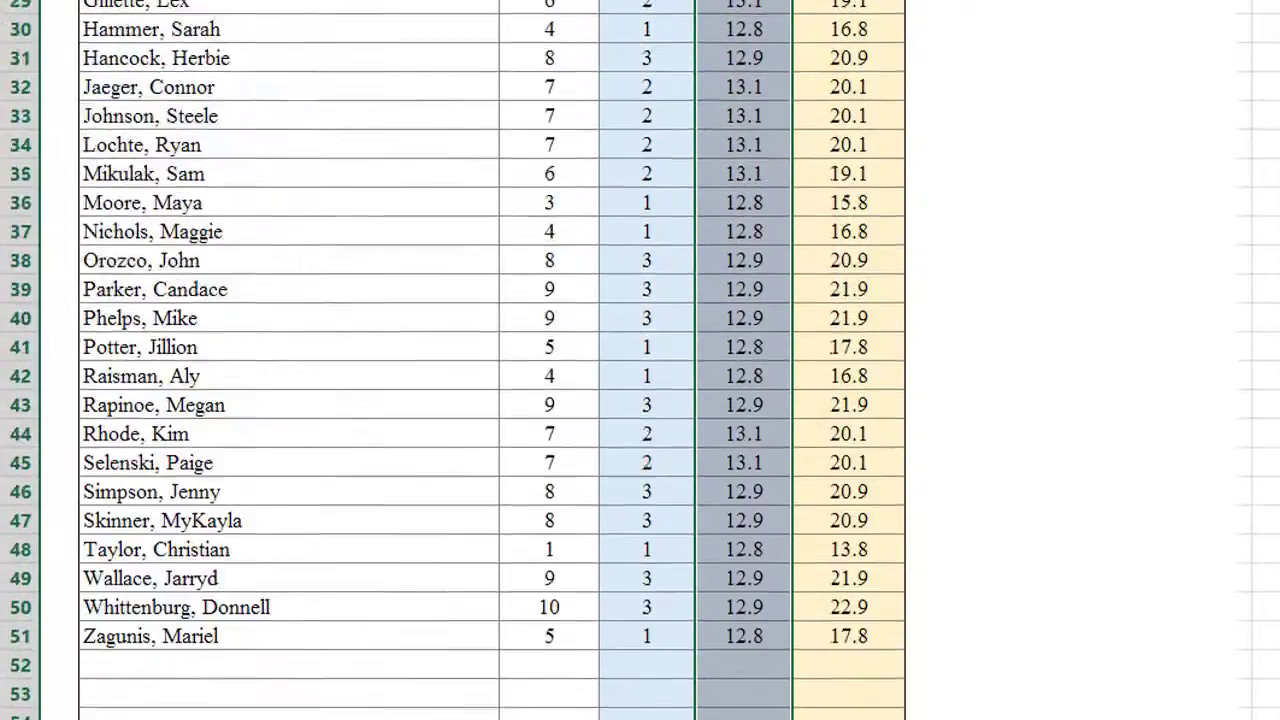
pyautogui.scroll(9, 647, 324)
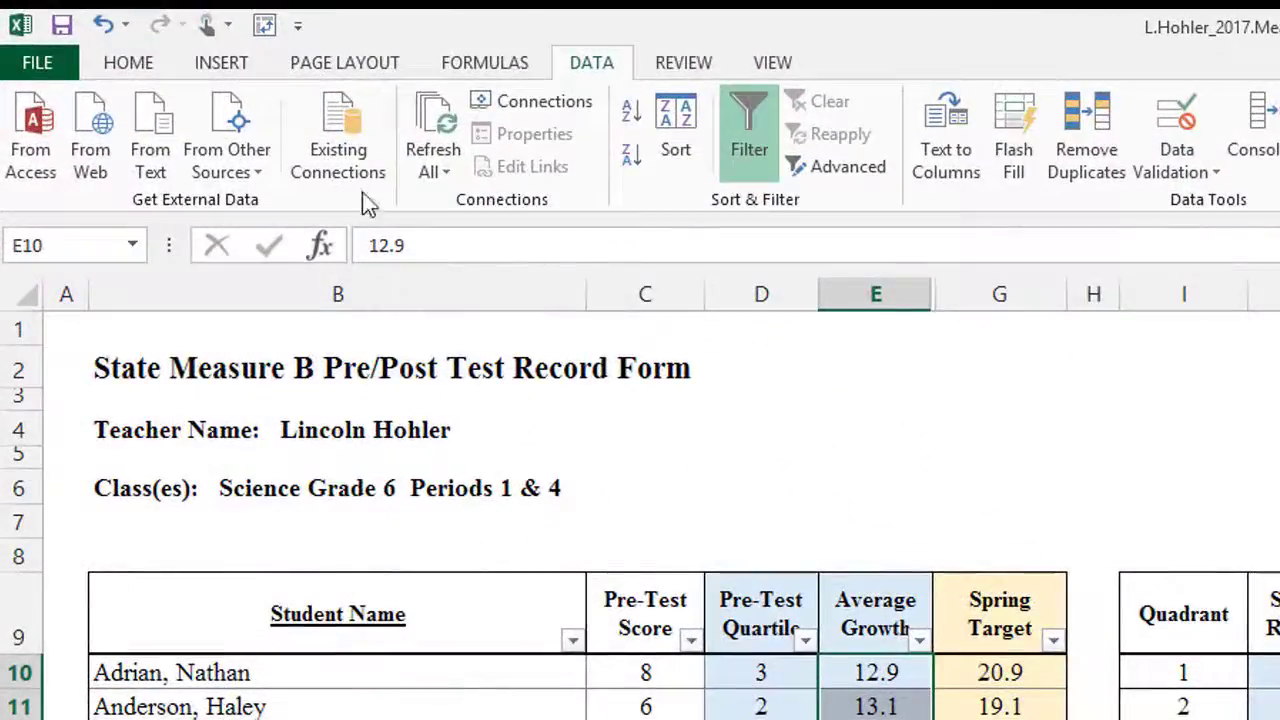
# Step: Save the finished pre/post test record form
pyautogui.click(60, 32)
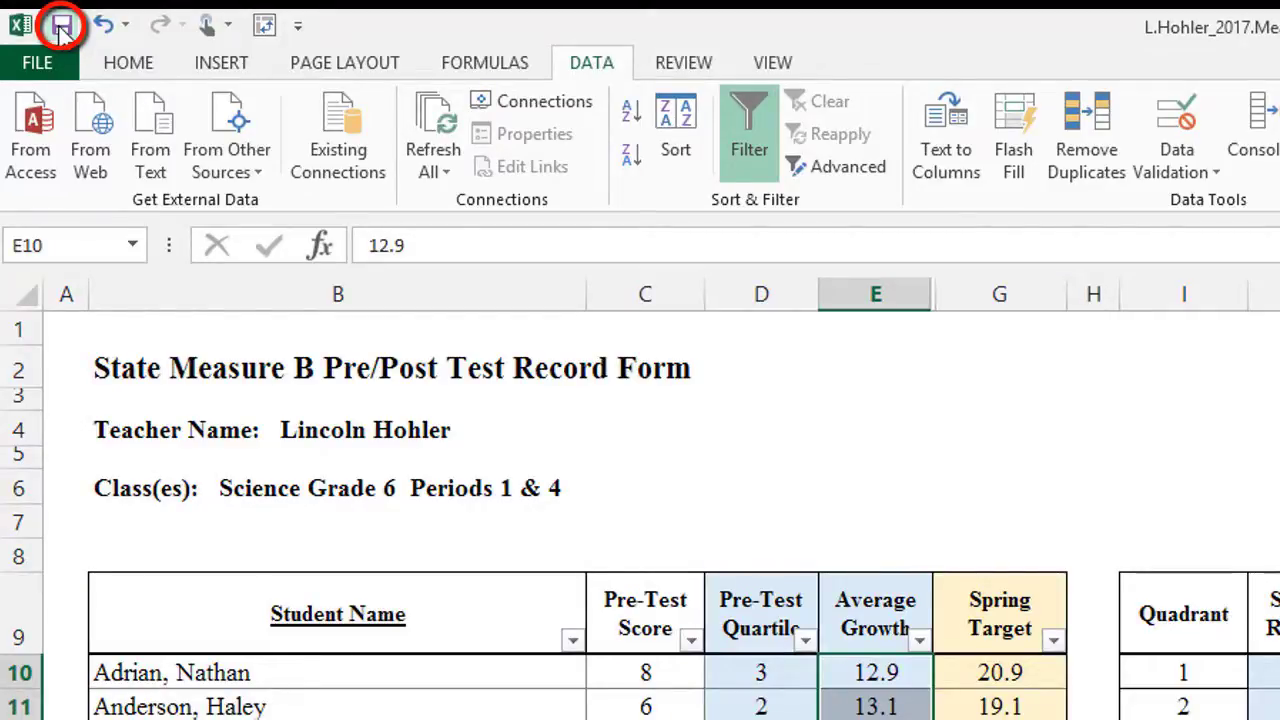